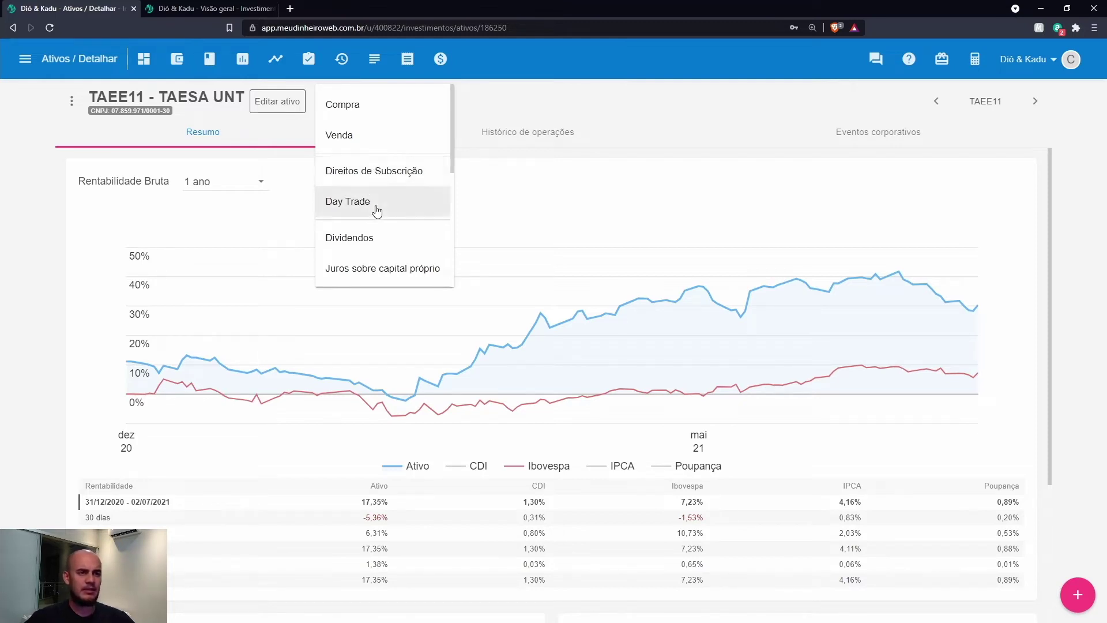
Review the operation types available for TAEE11 and show the asset's corporate events.
scroll(377, 198, "down", 1)
scroll(390, 202, "down", 2)
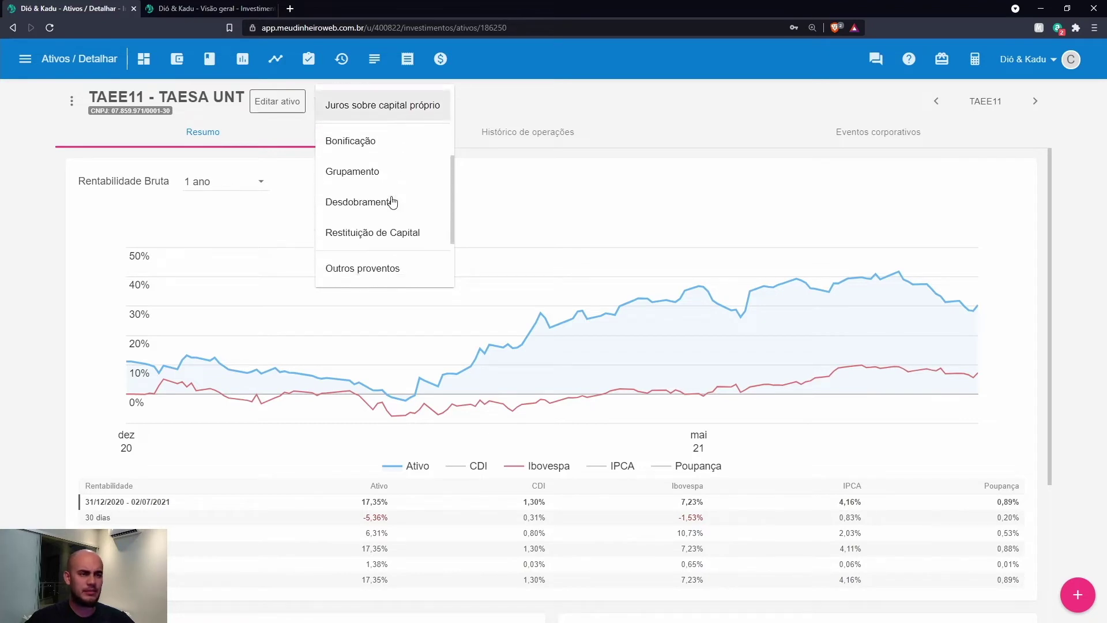
scroll(392, 201, "up", 3)
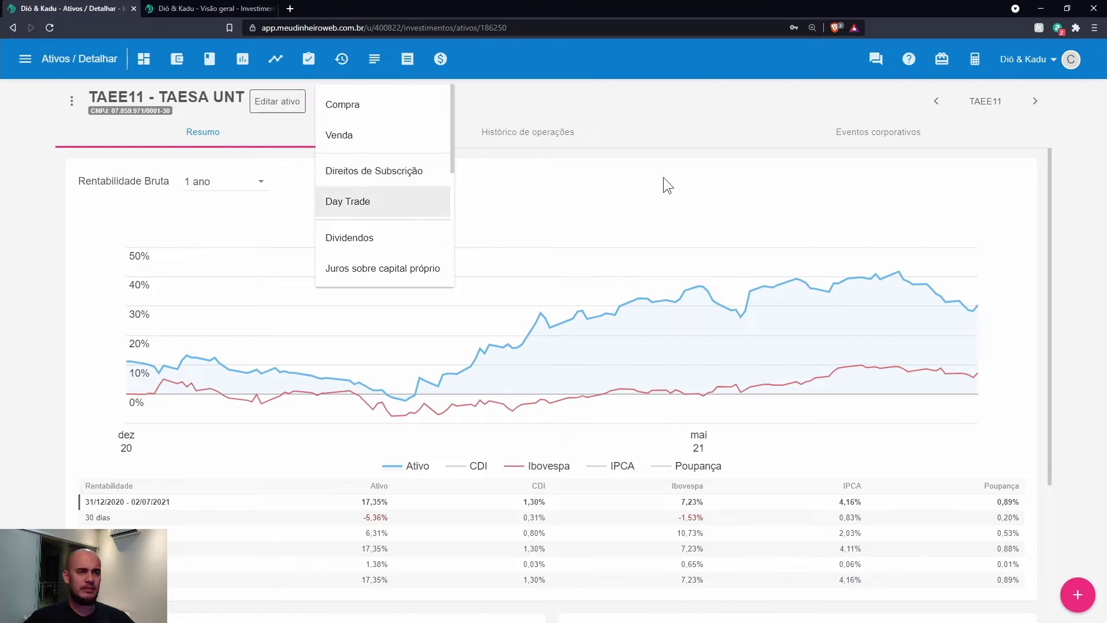
left_click(874, 135)
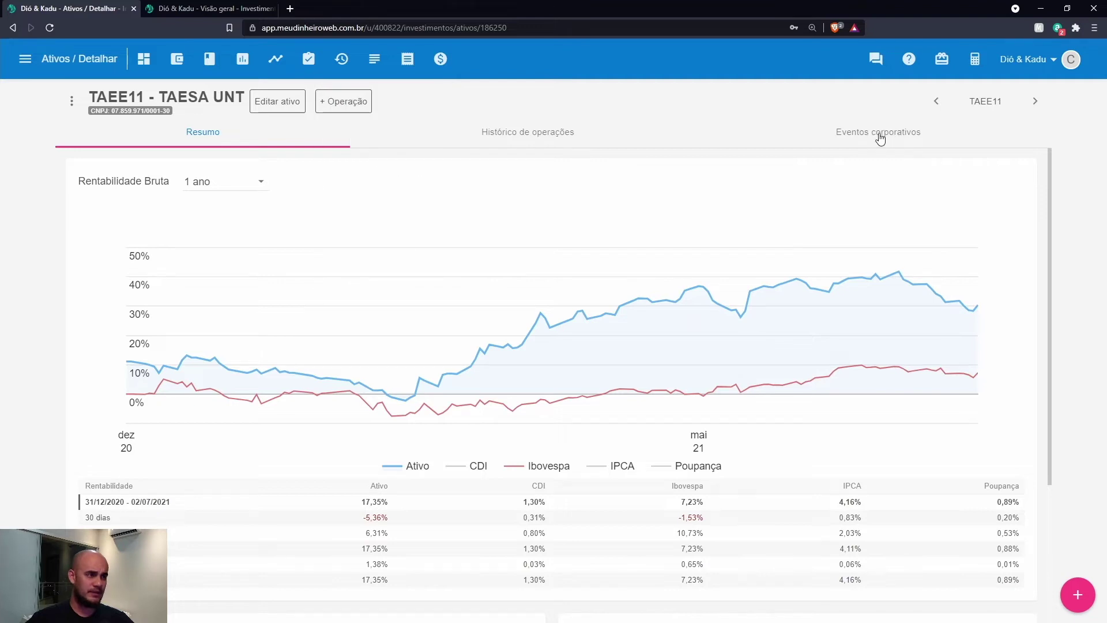
left_click(874, 134)
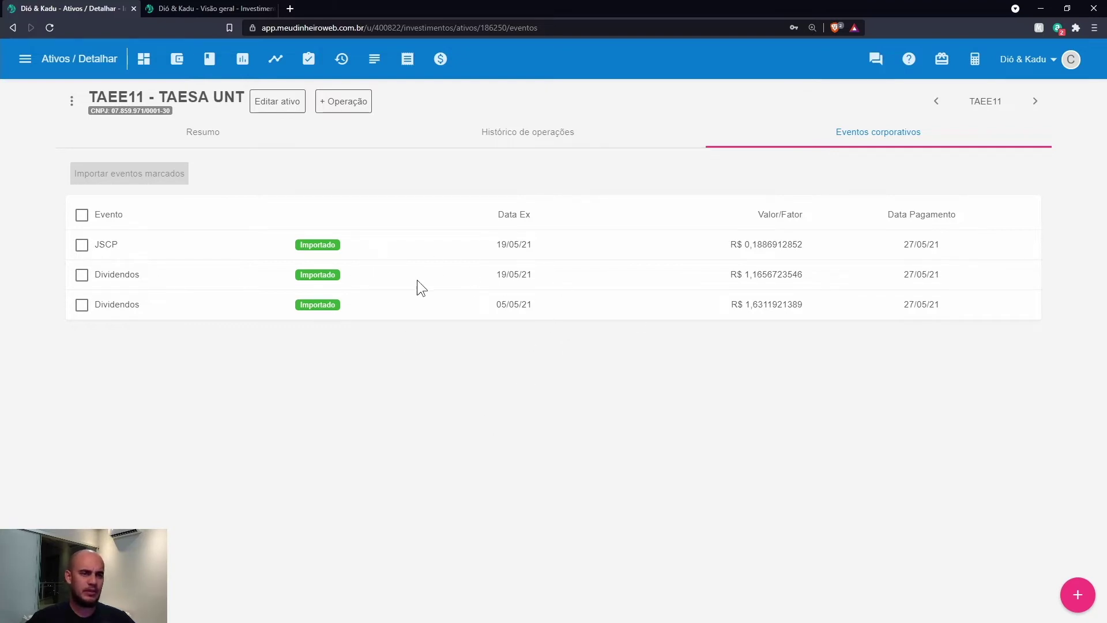
Switch to the investment overview and select all five pending corporate events for import.
left_click(202, 7)
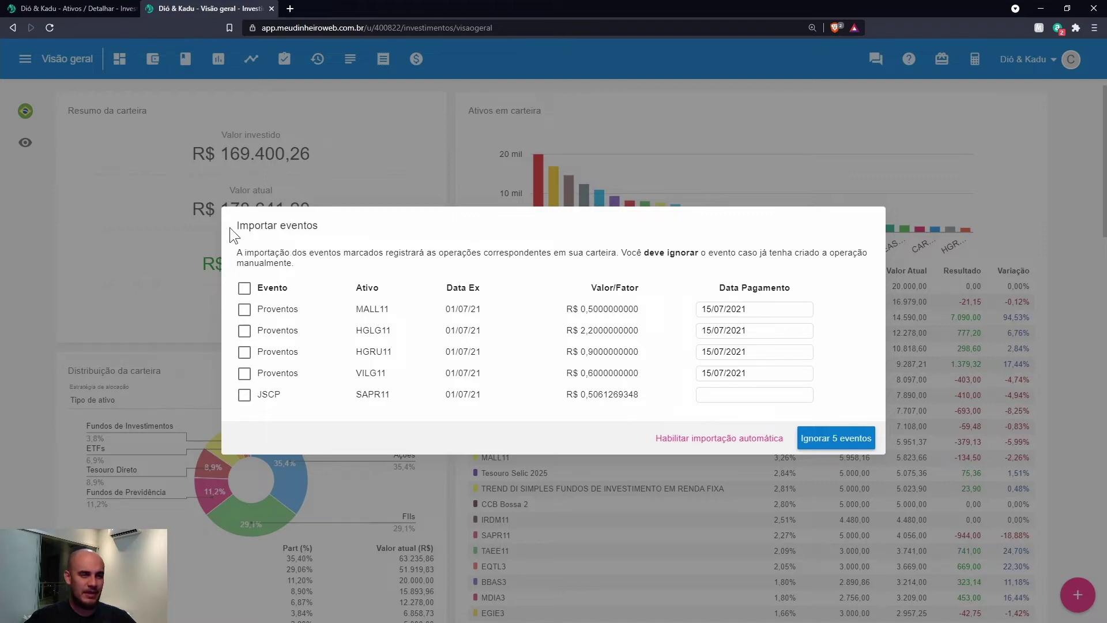
left_click(245, 309)
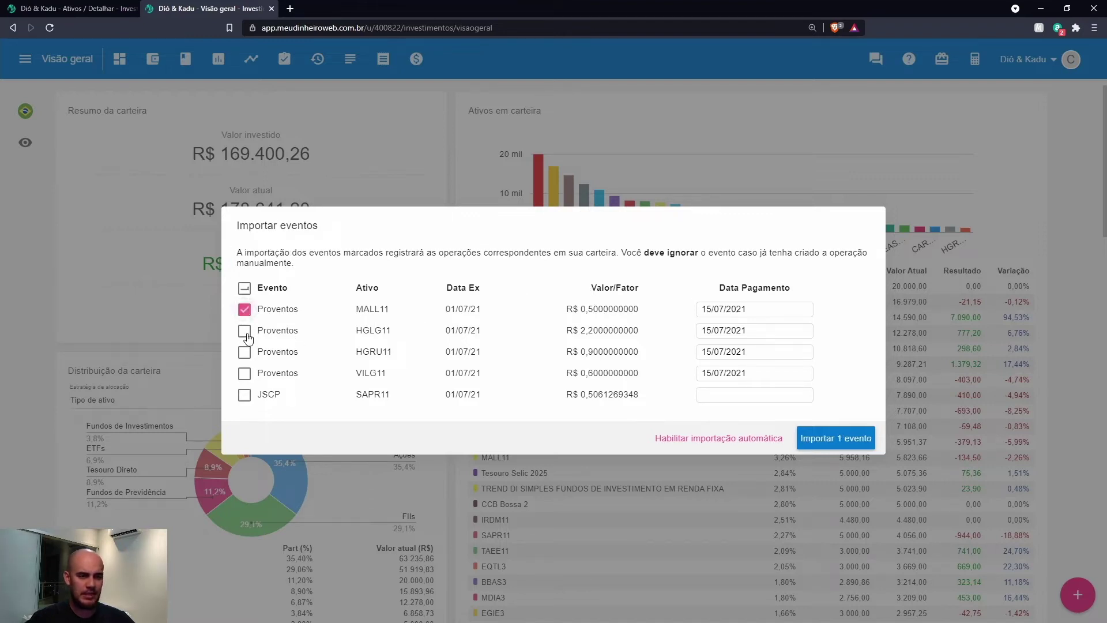
left_click(245, 332)
left_click(244, 352)
left_click(245, 289)
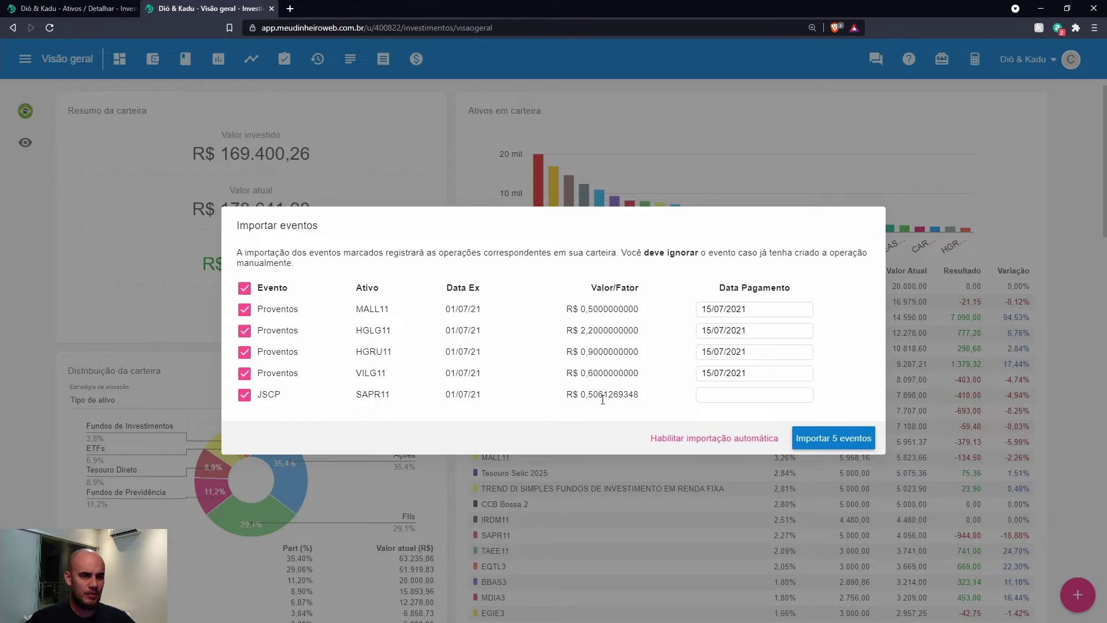
Set the SAPR11 JSCP payment date to 31/07/2021, try to import the five selected events, and close the overview page.
left_click(740, 396)
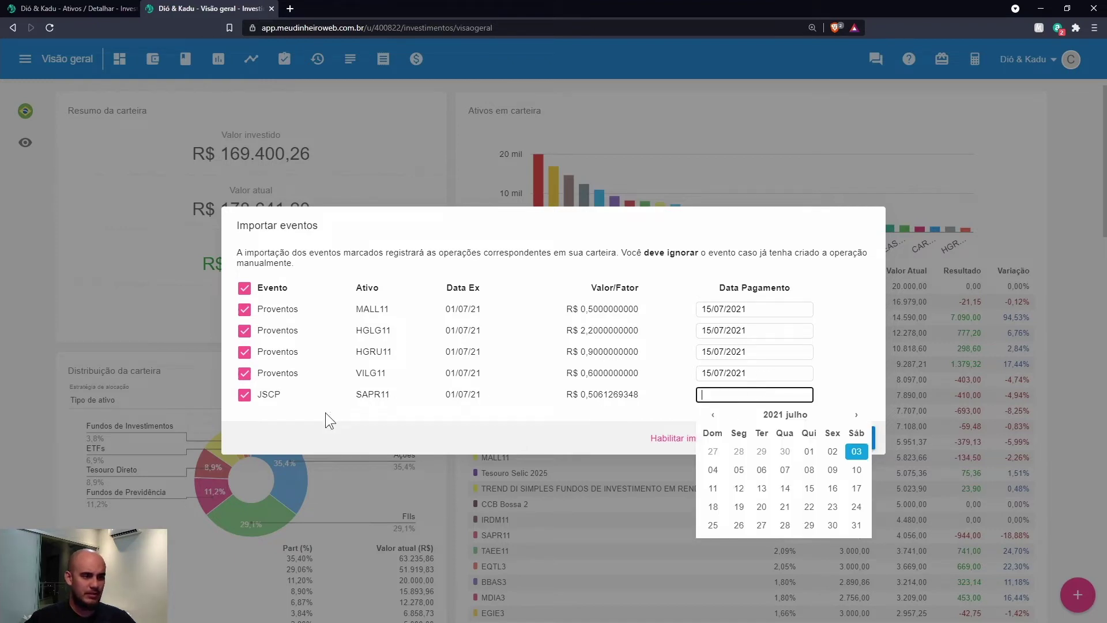
left_click_drag(354, 394, 390, 393)
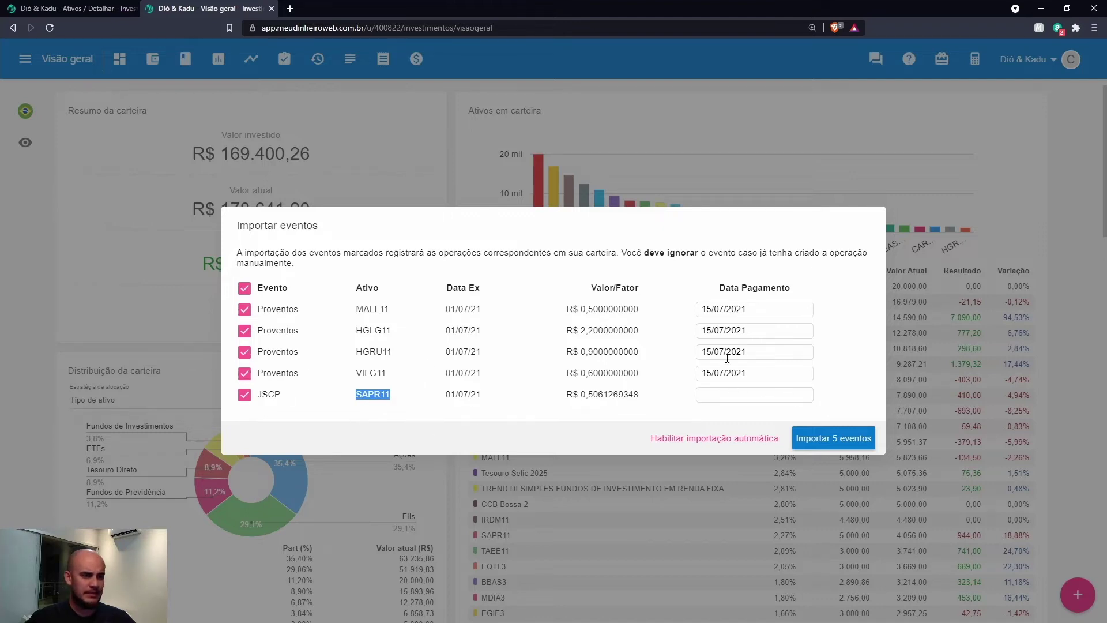
left_click(733, 392)
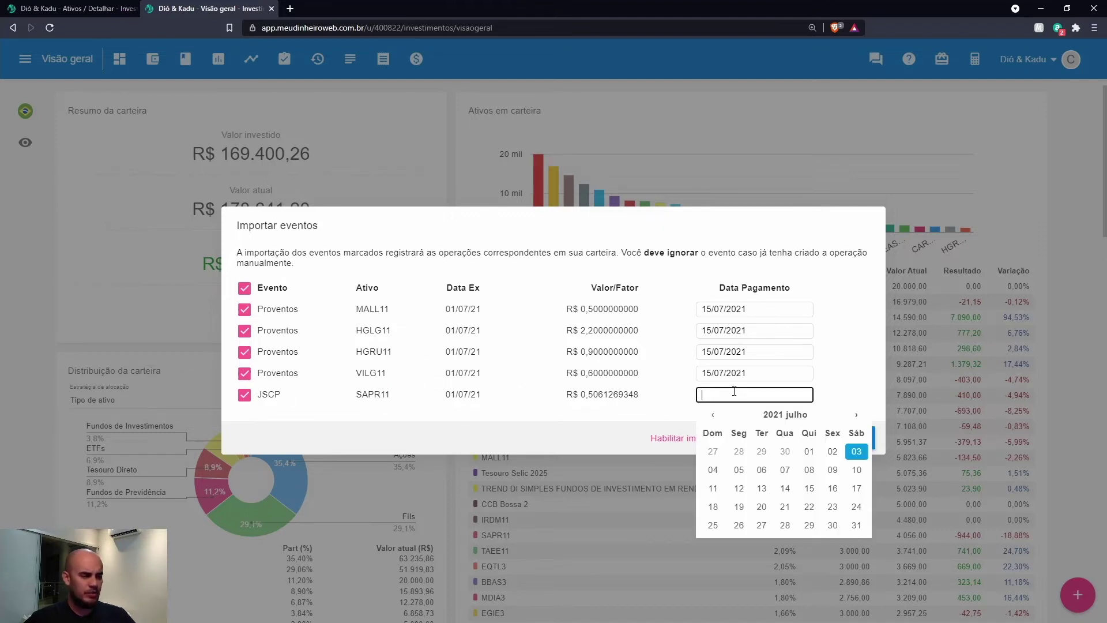
left_click(851, 524)
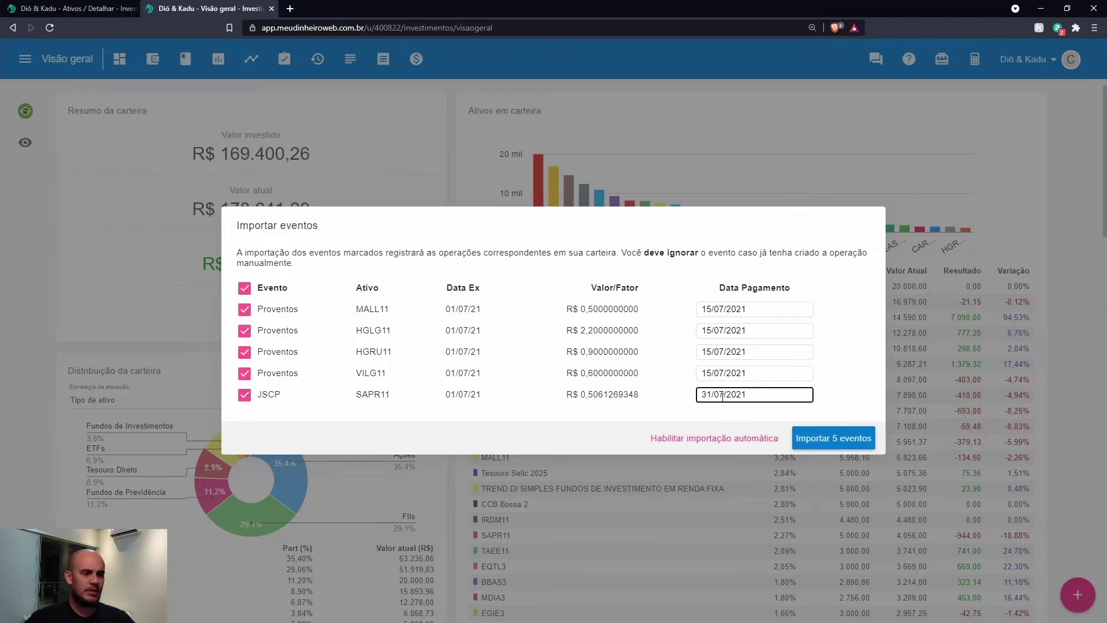
left_click(838, 438)
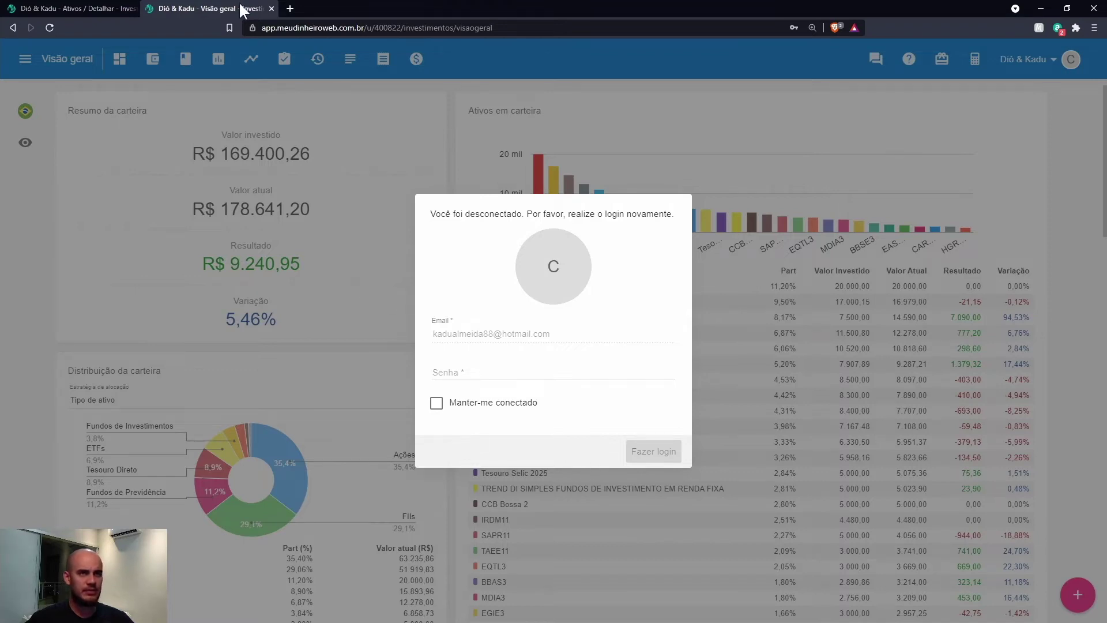
left_click(271, 9)
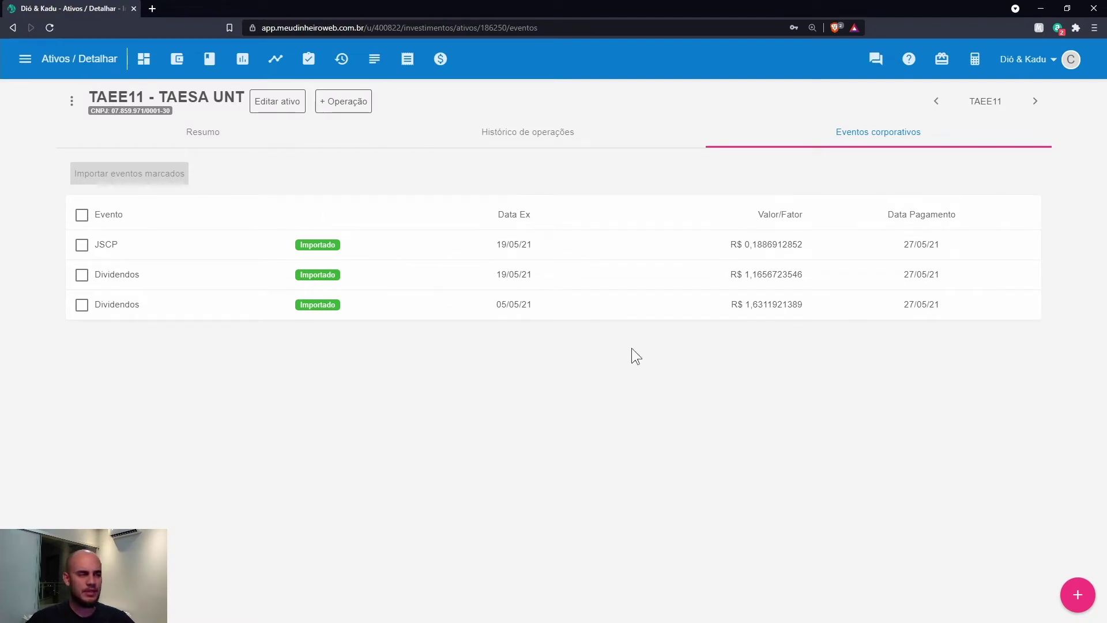
Open a new Dividendos operation for TAEE11.
left_click(333, 104)
scroll(358, 180, "down", 1)
scroll(376, 155, "down", 1)
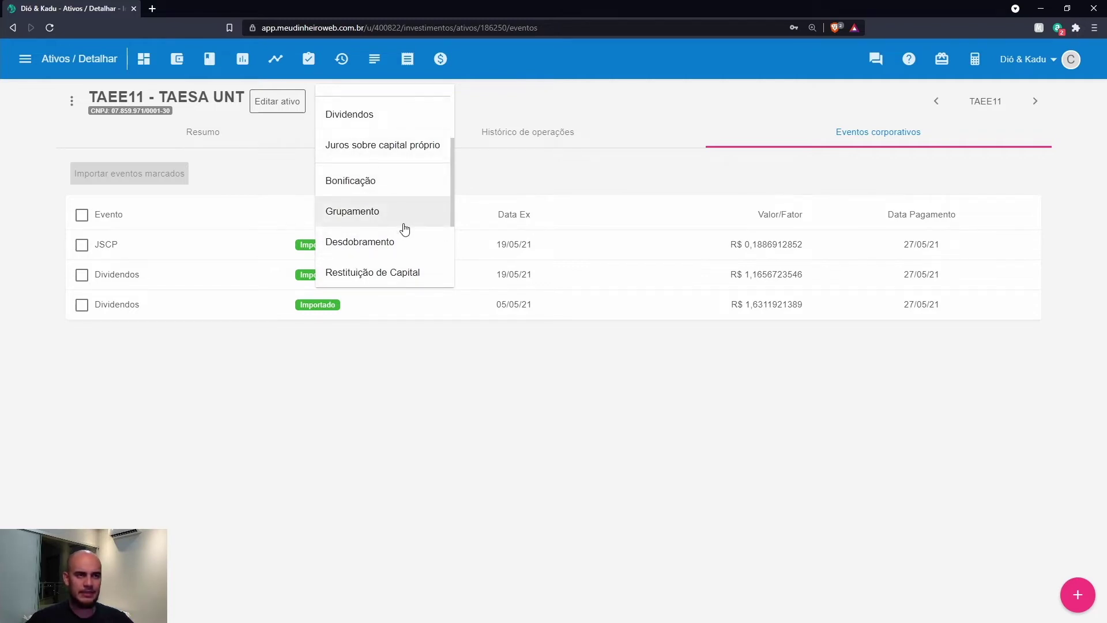
scroll(332, 184, "up", 1)
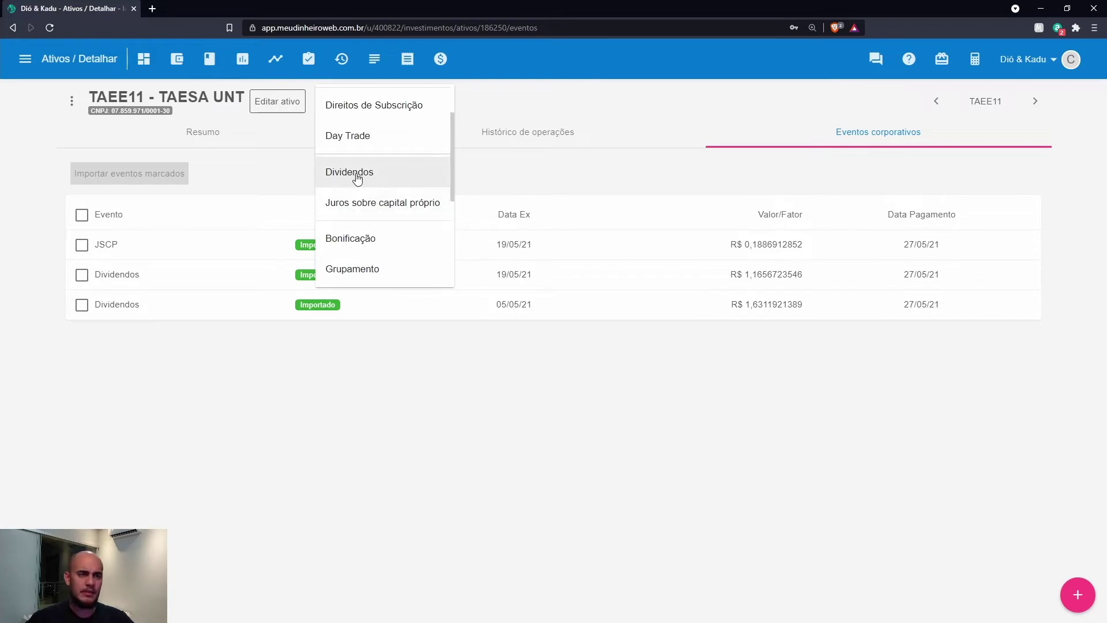
left_click(358, 175)
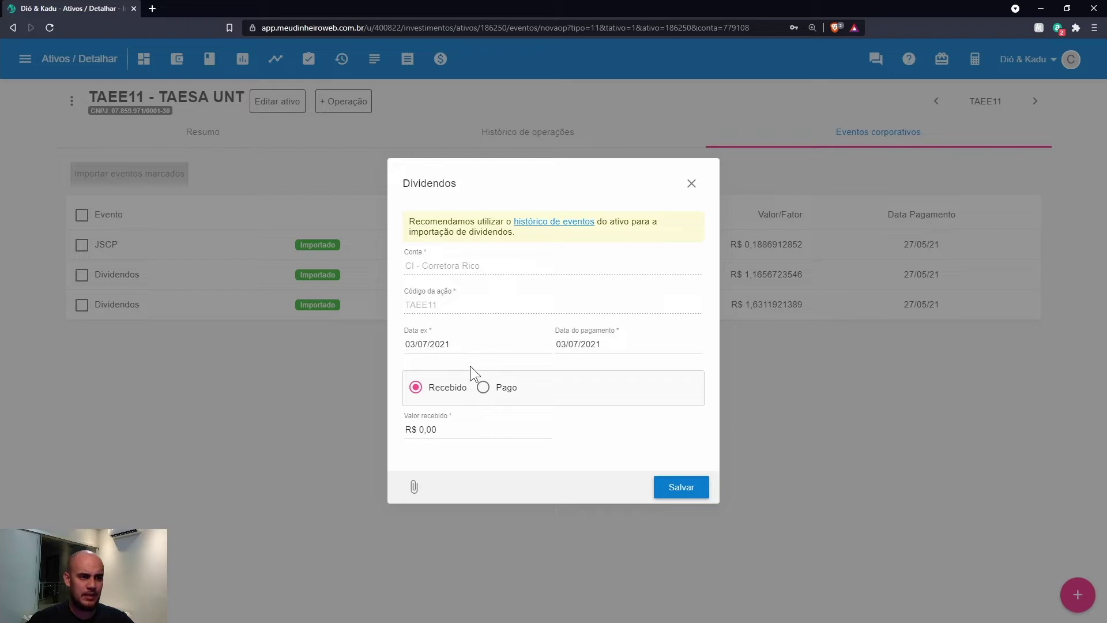
Examine the ex date, payment date, Recebido option and received value in the dividend form, closing it without saving.
left_click(461, 343)
left_click(609, 345)
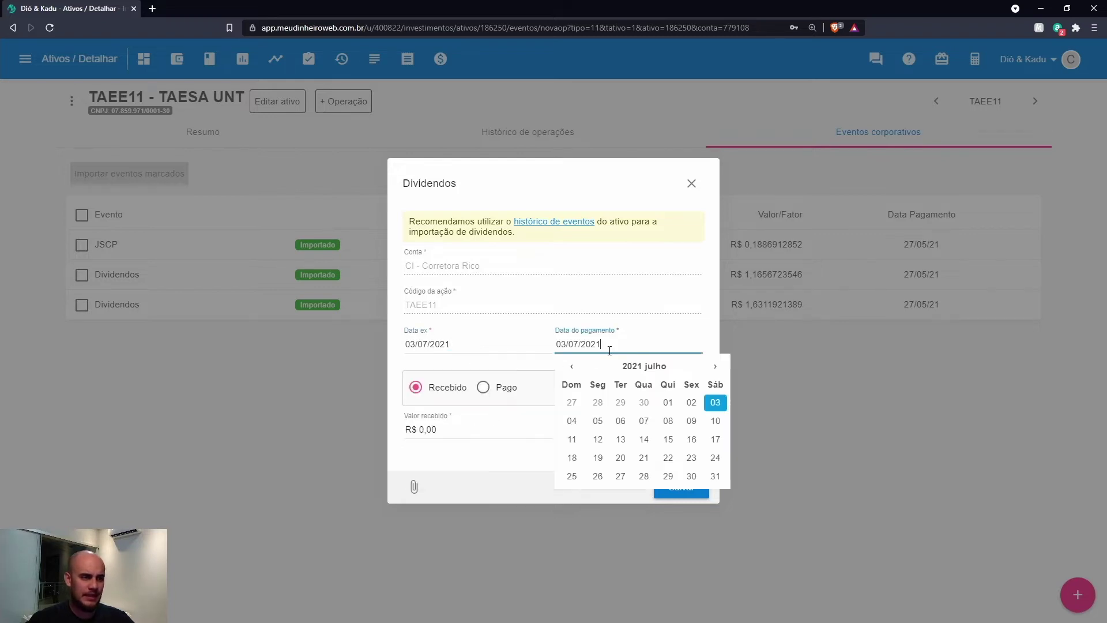
left_click(461, 342)
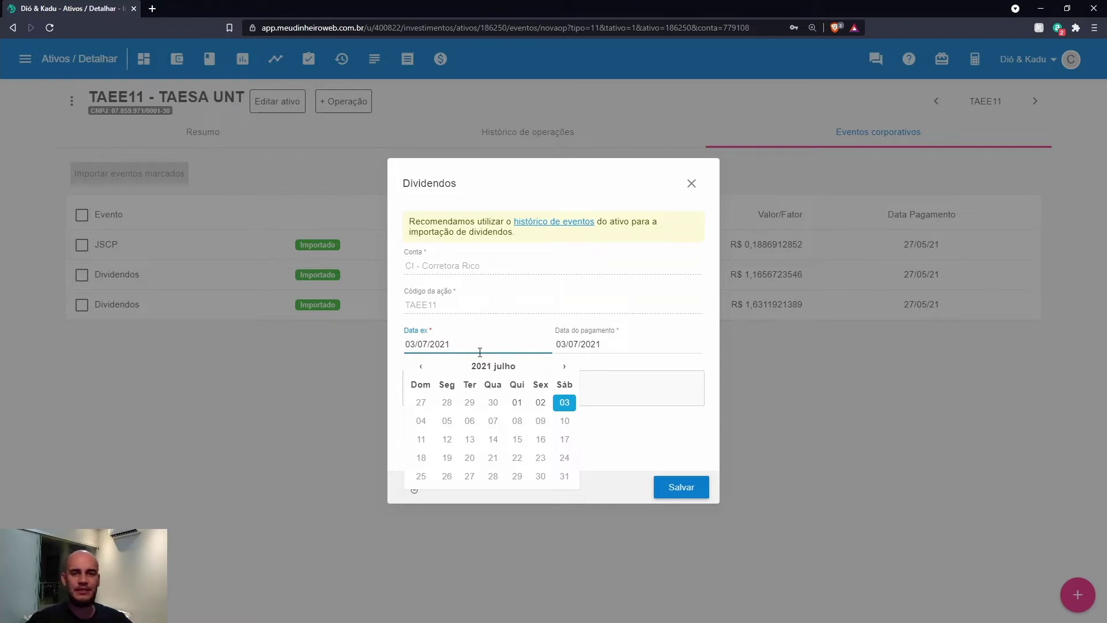
left_click(611, 344)
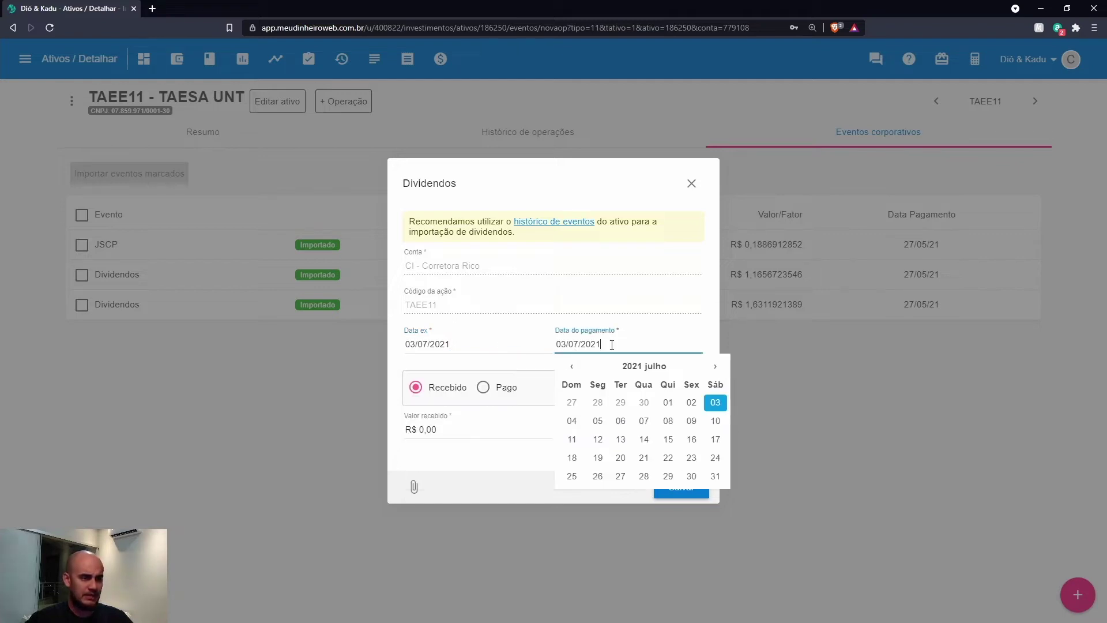
left_click(483, 344)
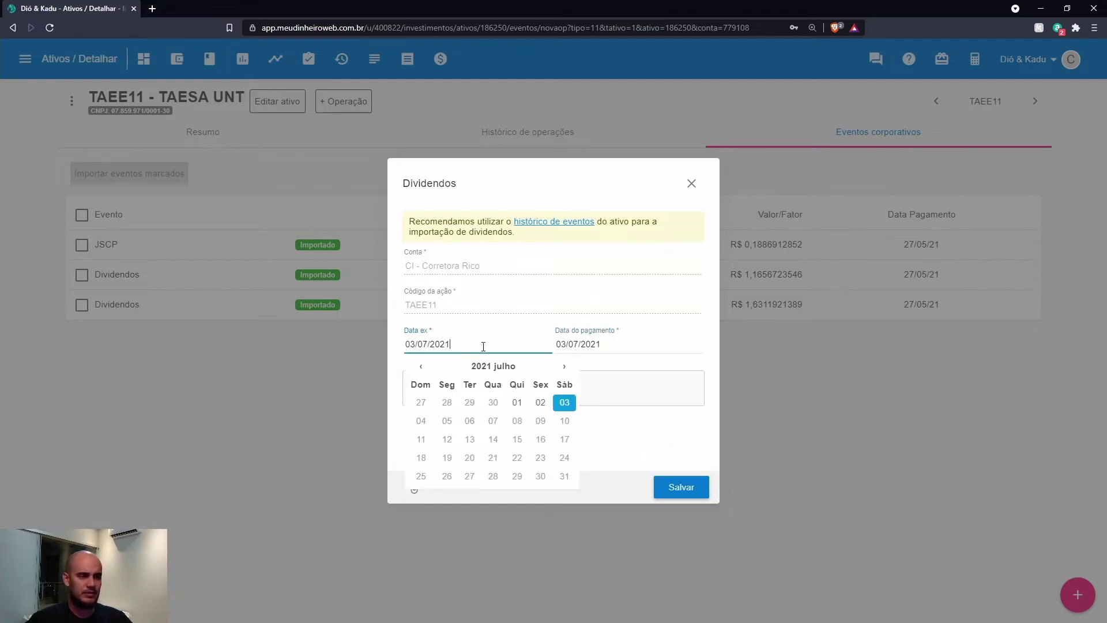
left_click(692, 338)
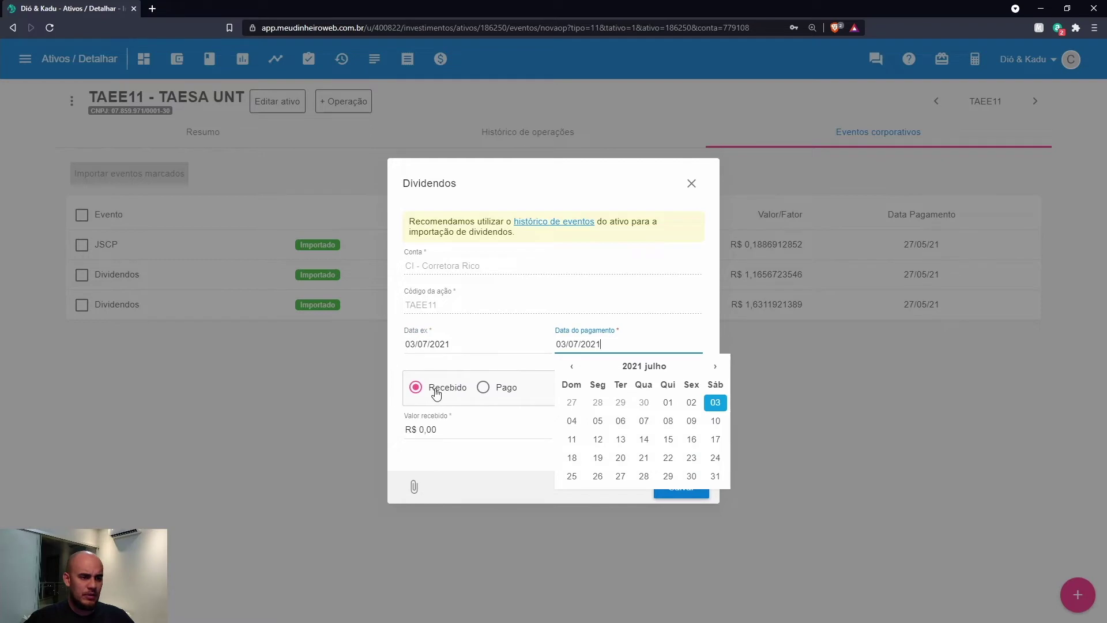
left_click(441, 388)
left_click(398, 426)
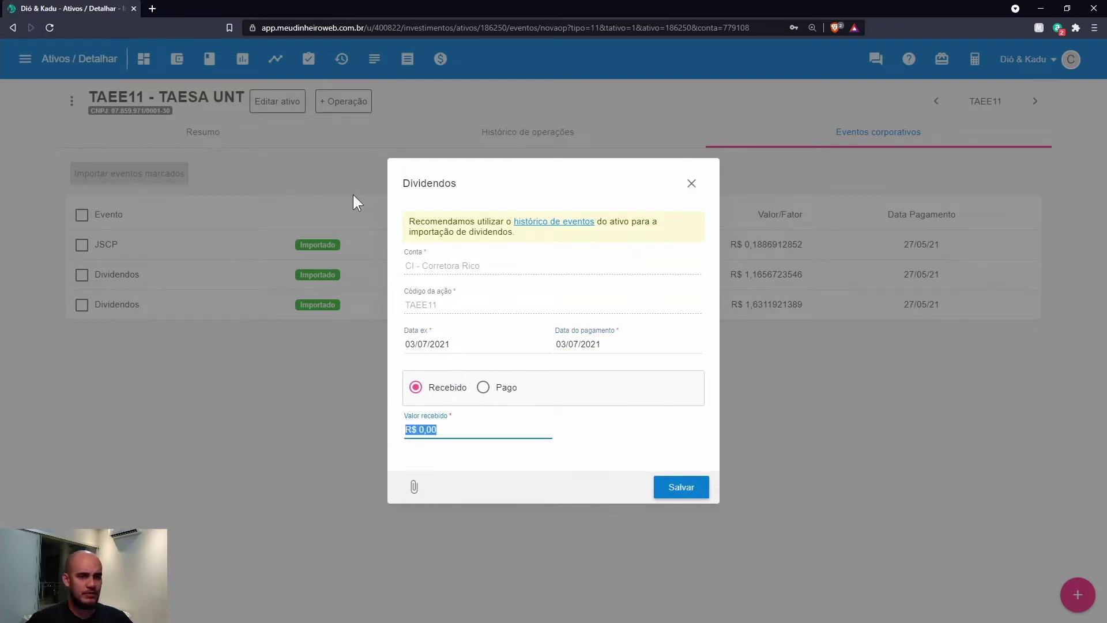
left_click(691, 184)
From TAEE11's operations history, open a new Juros sobre capital próprio operation, check its IRRF field, and close it without saving.
left_click(530, 138)
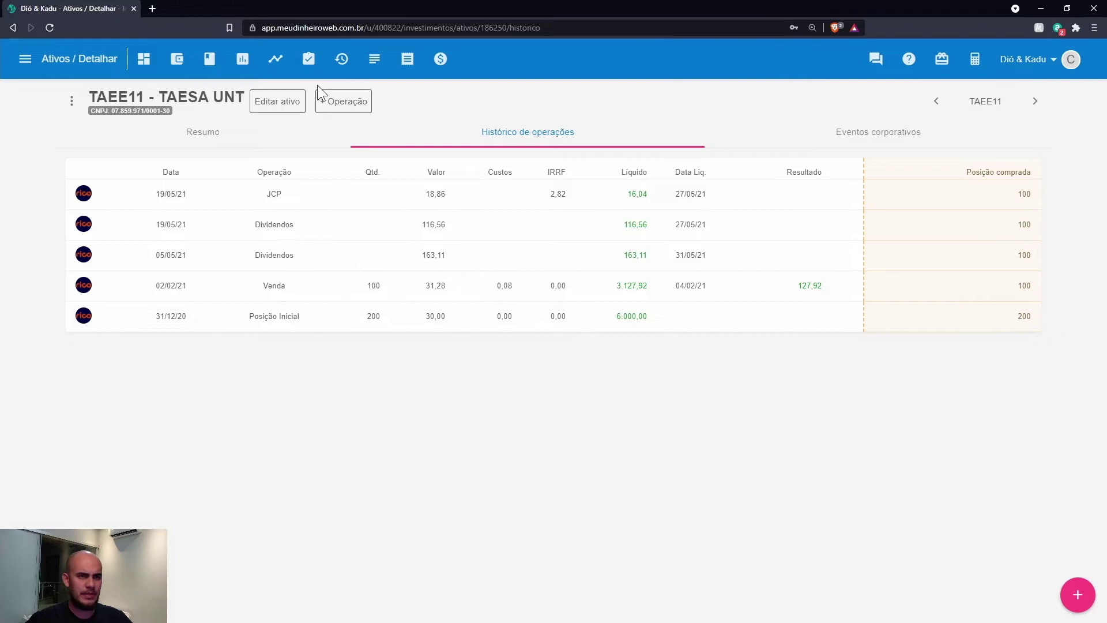
left_click(351, 108)
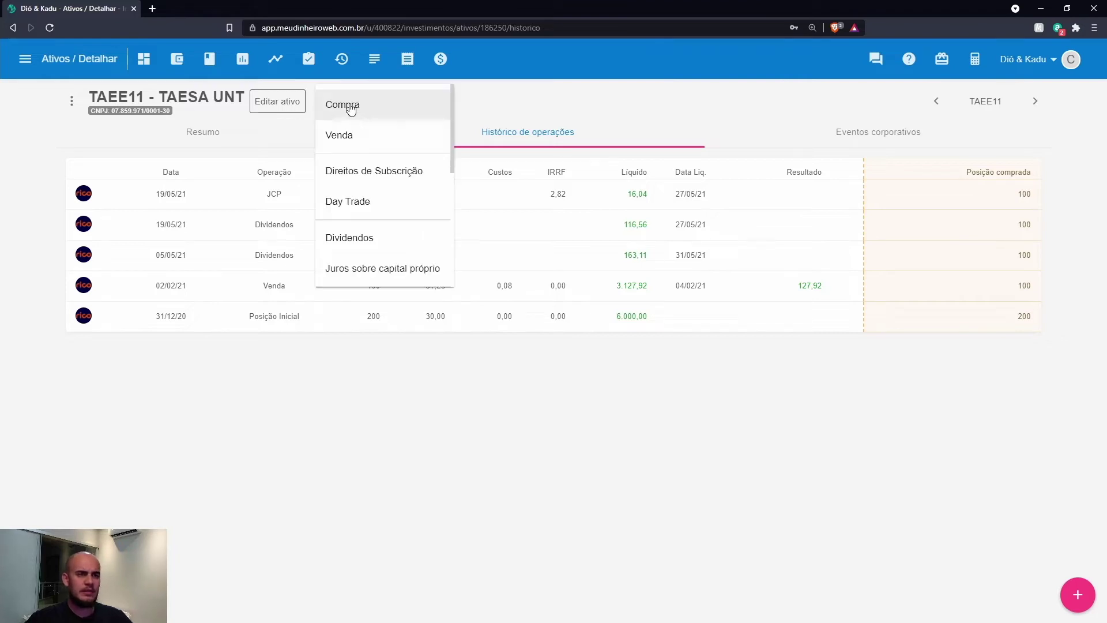
scroll(383, 212, "down", 1)
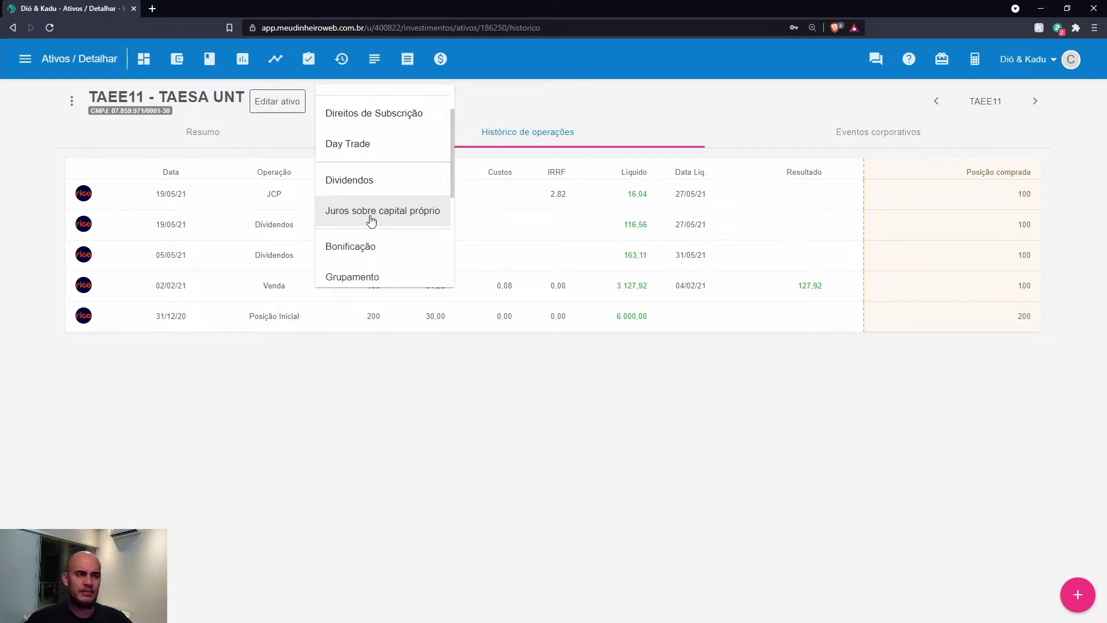
scroll(369, 190, "down", 1)
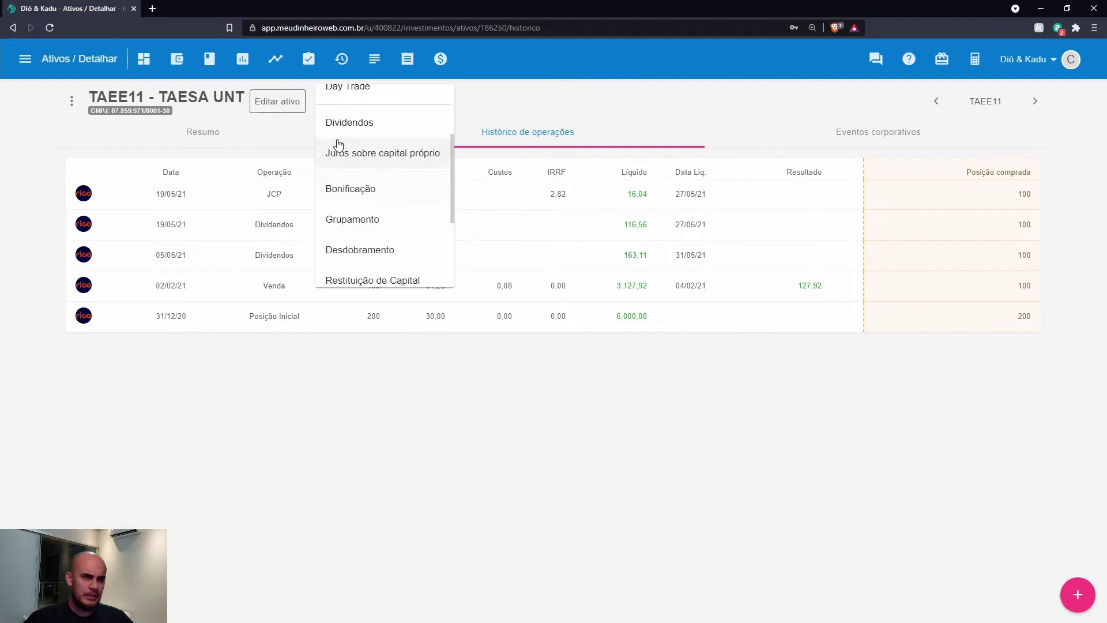
left_click(375, 159)
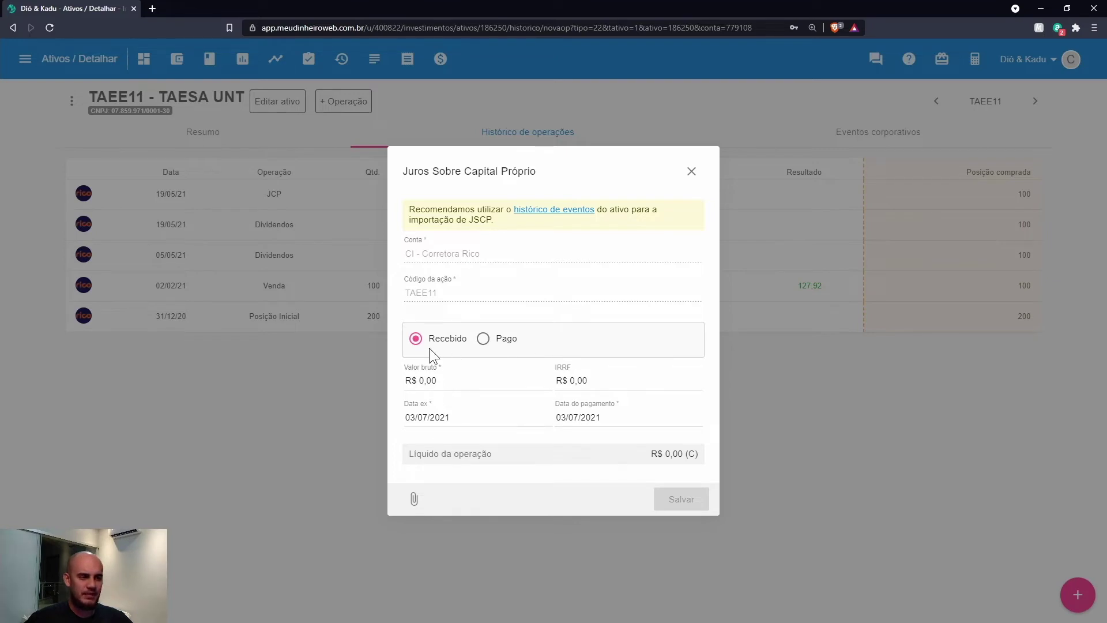
left_click(608, 380)
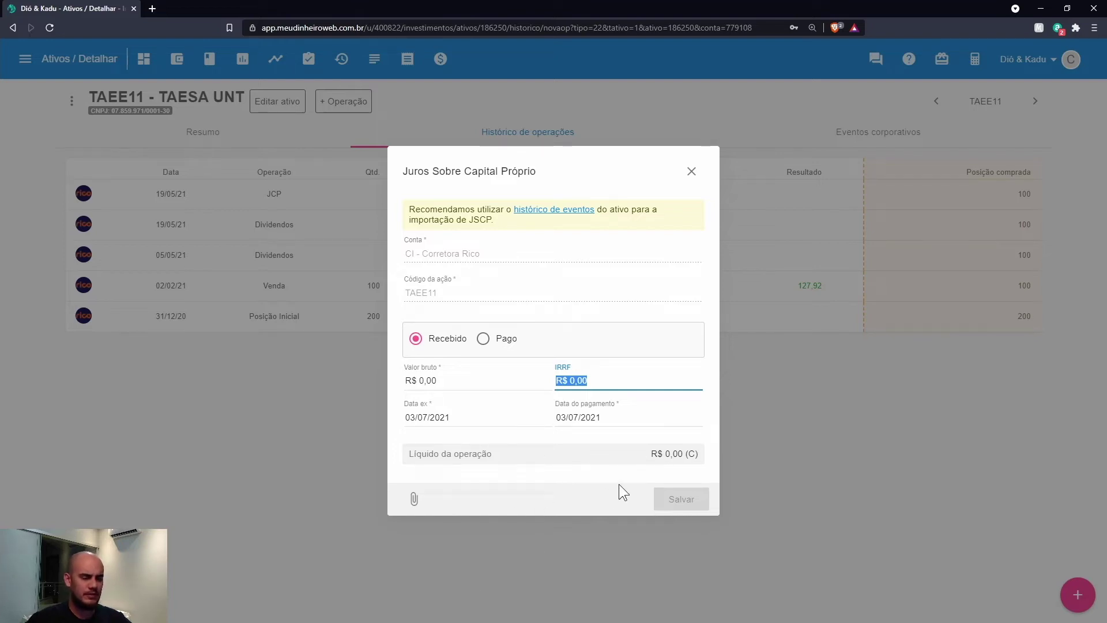
key("Escape")
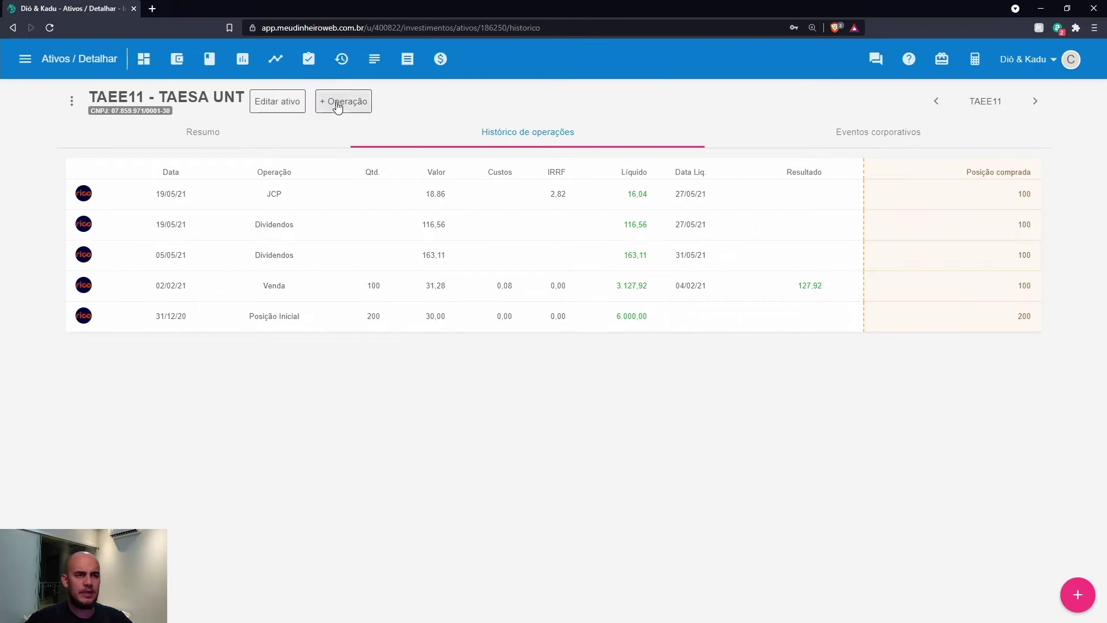
Open a new Bonificação operation, check its quantity and unit price fields, and close it without saving.
left_click(335, 103)
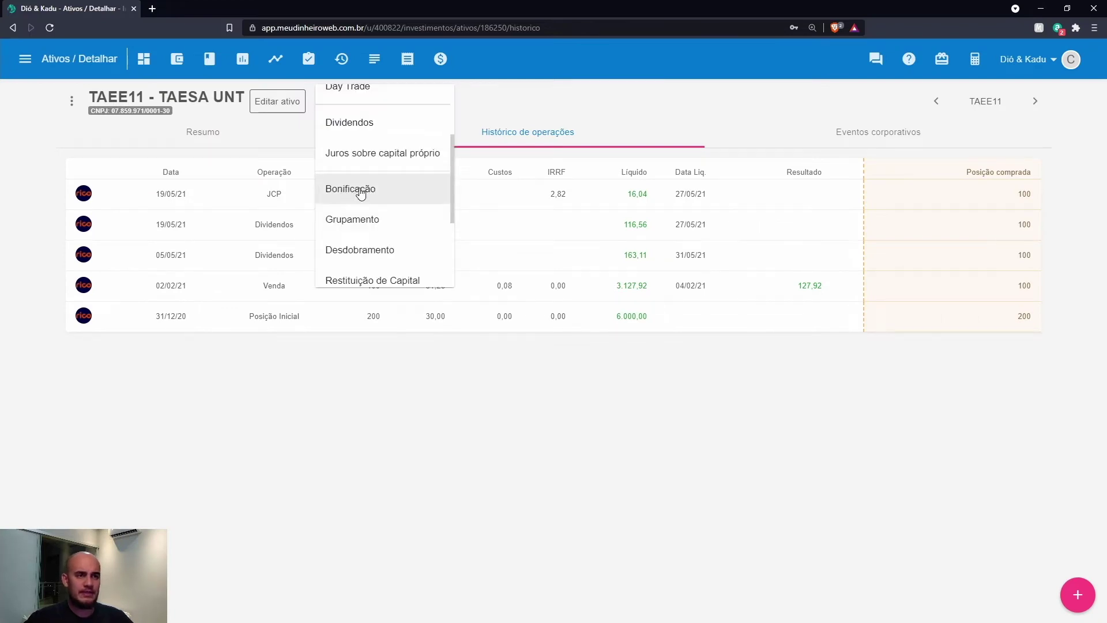
left_click(360, 192)
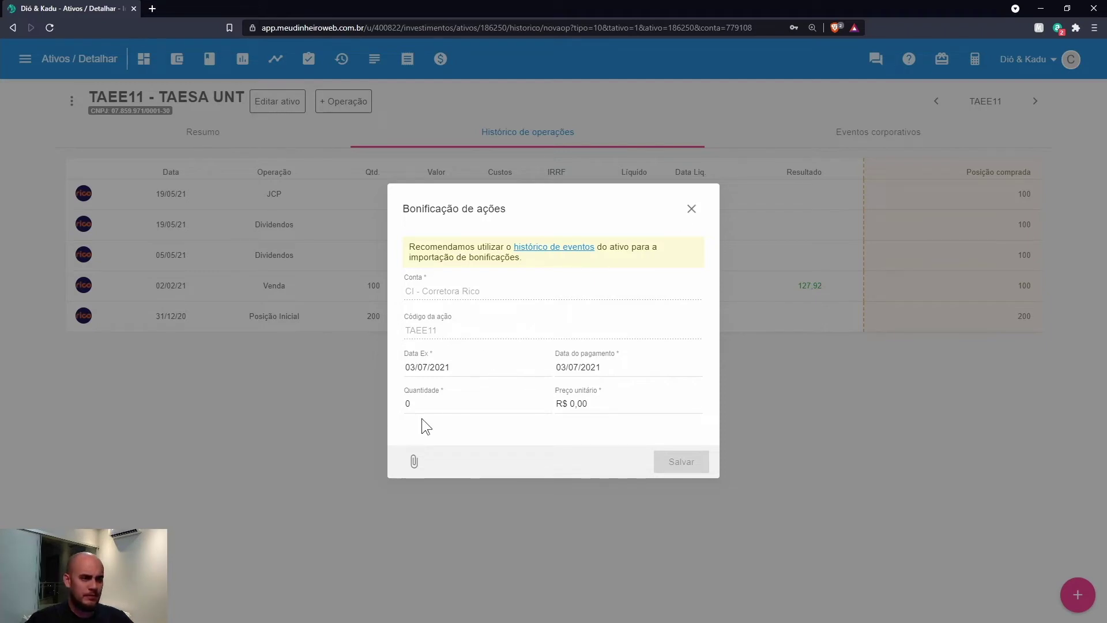
left_click(419, 402)
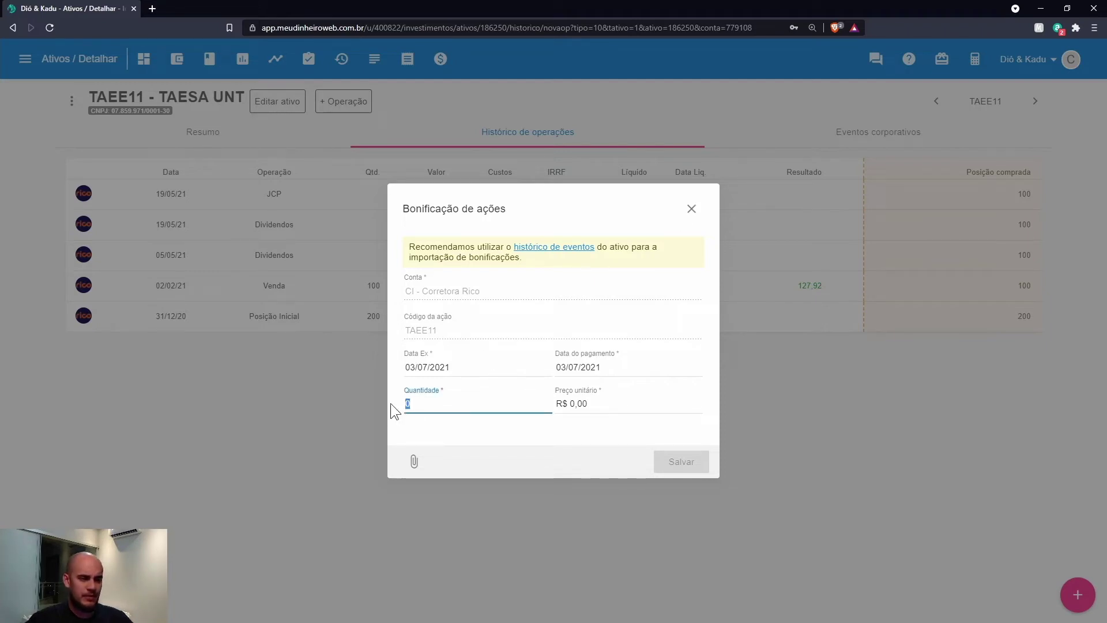
left_click(603, 404)
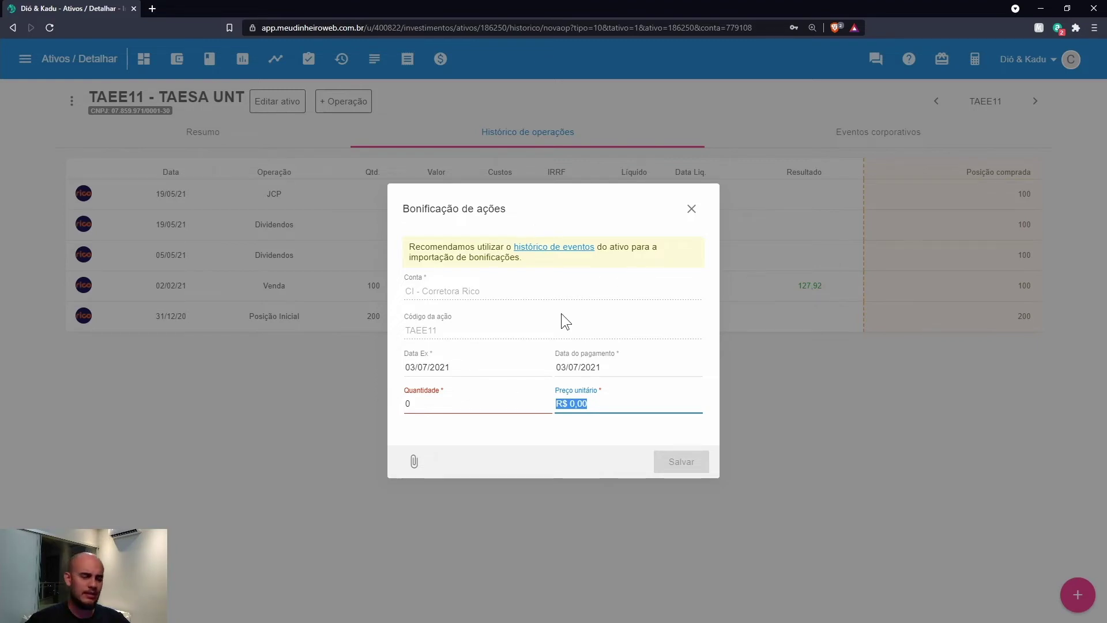
left_click(691, 210)
Open a new Outros proventos operation for TAEE11, check its received value and IRRF fields, and close it without saving.
left_click(344, 101)
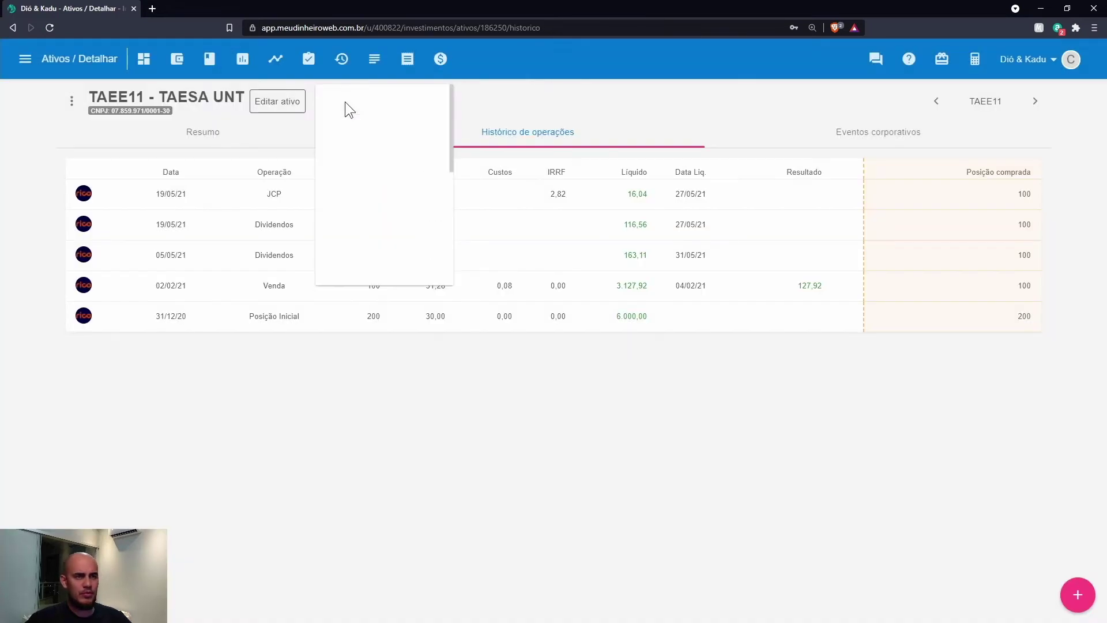
scroll(349, 242, "down", 2)
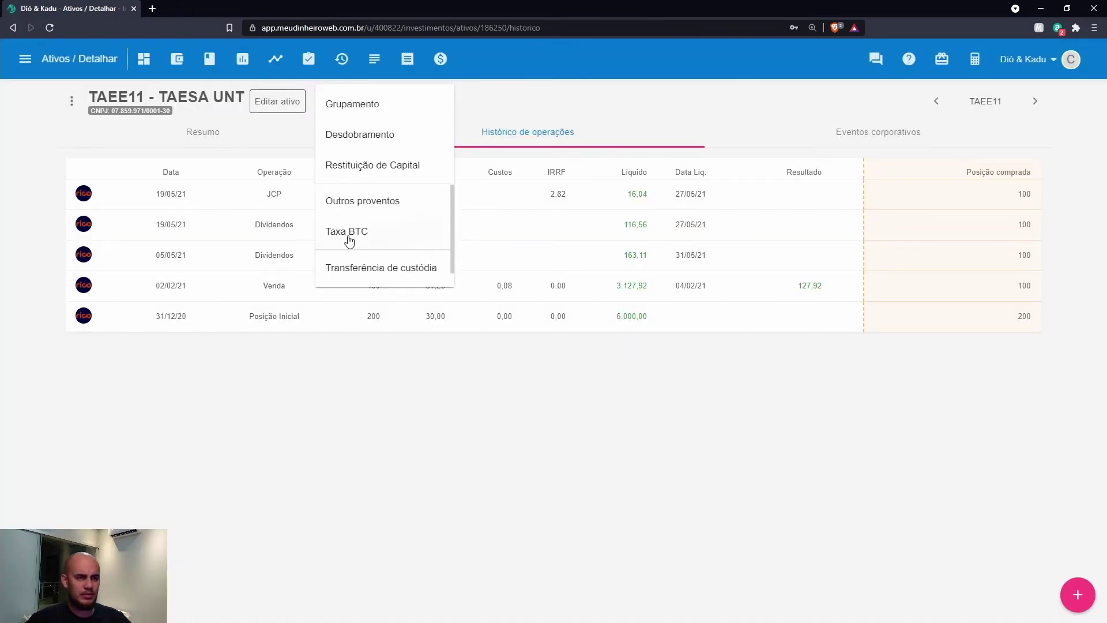
left_click(365, 208)
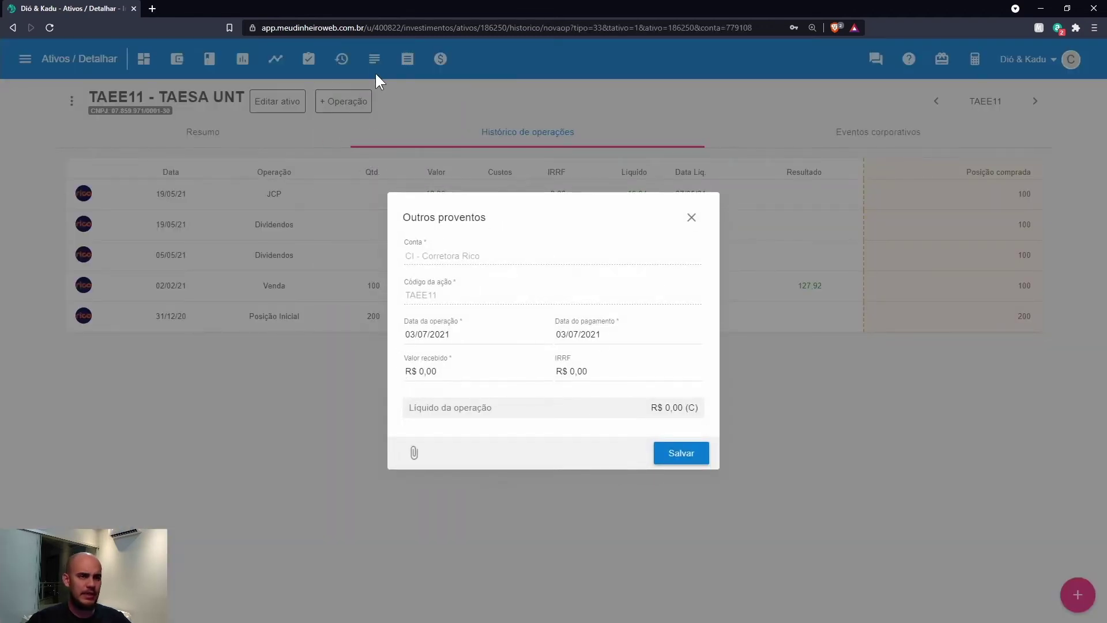
left_click(457, 371)
left_click(605, 368)
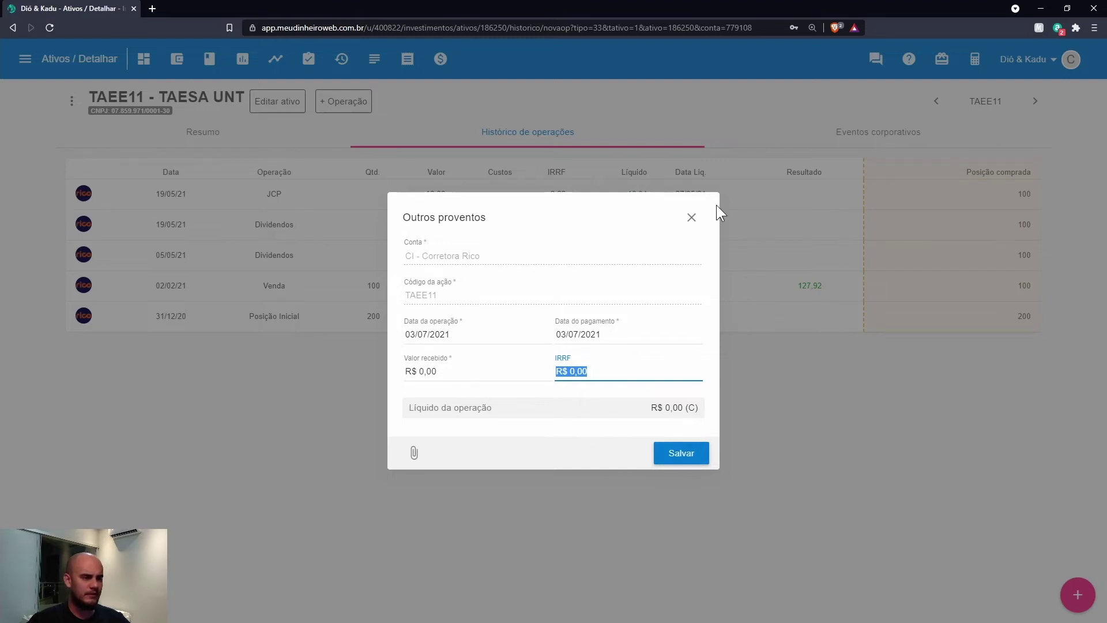
left_click(692, 219)
Open a new Grupamento operation, check its quantity after grouping field, and close it without saving.
left_click(344, 101)
scroll(373, 220, "down", 2)
scroll(377, 268, "down", 2)
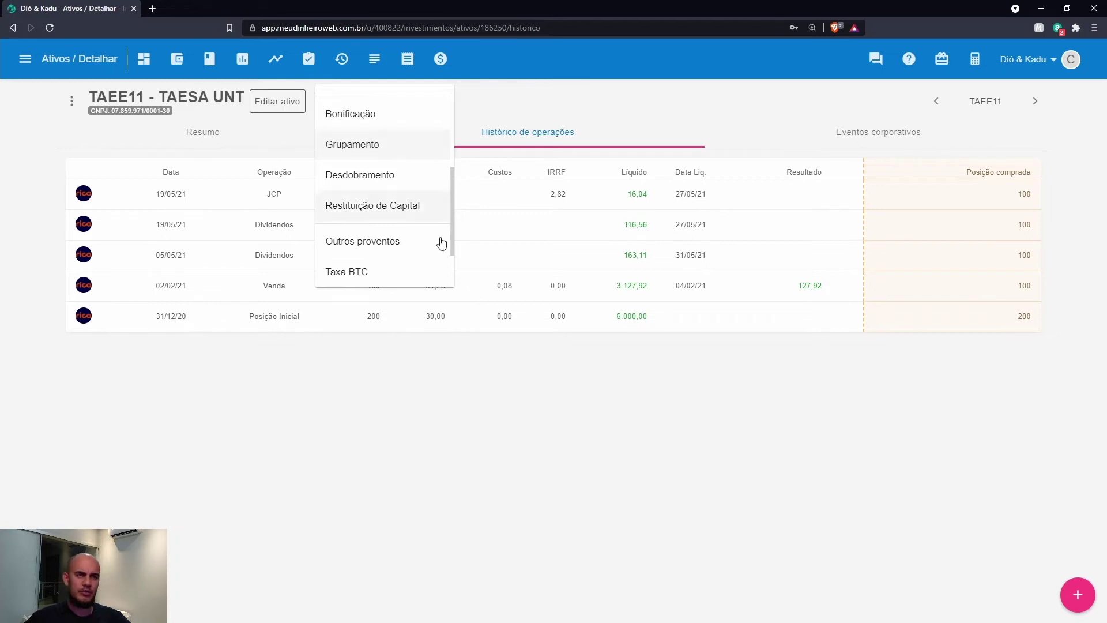
left_click(360, 146)
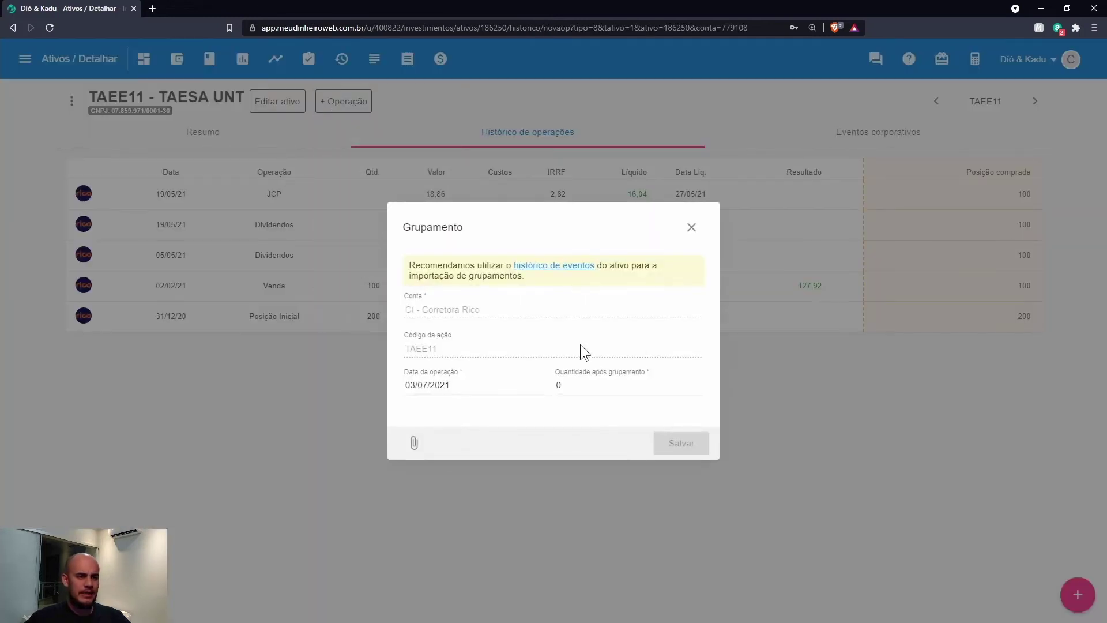
left_click(566, 384)
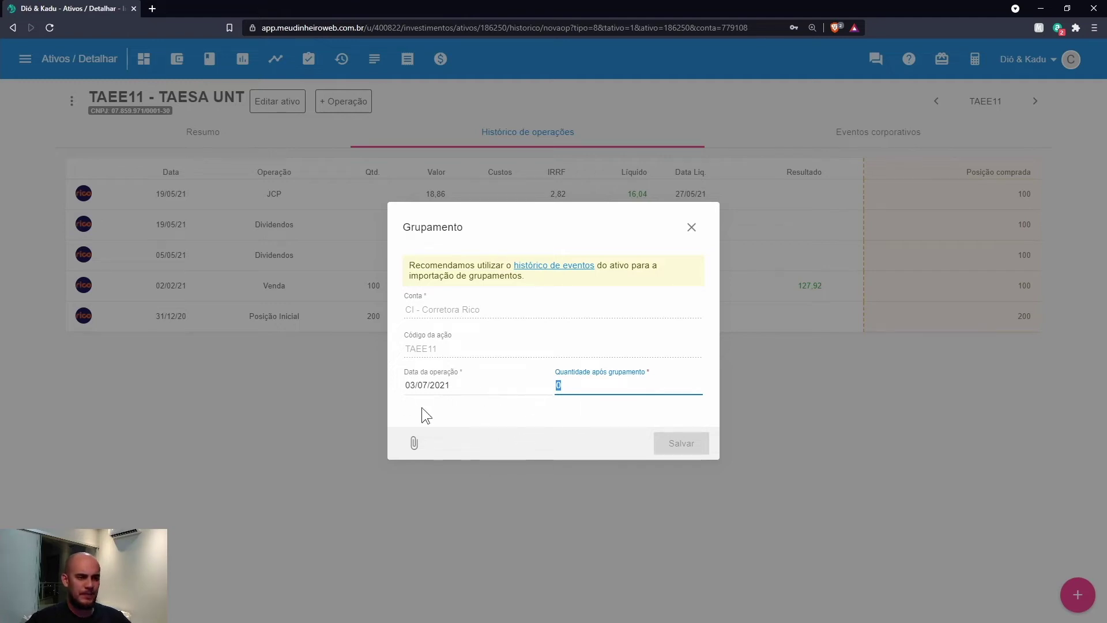
left_click(691, 231)
Open a new Desdobramento operation, check its post-split quantity field and the event history recommendation, and close it without saving.
left_click(344, 101)
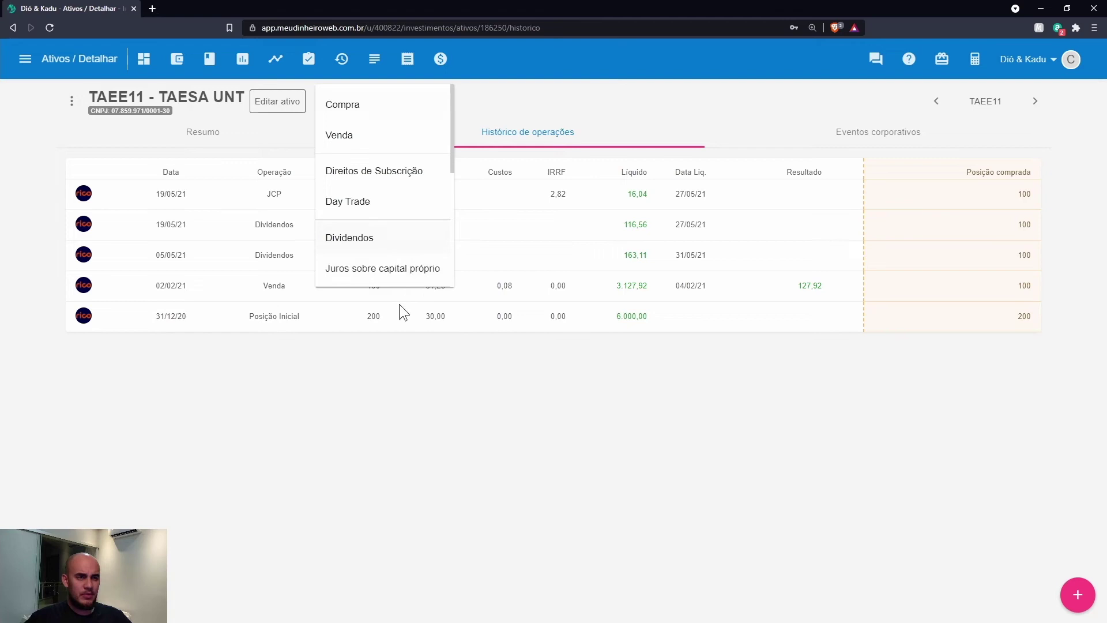
scroll(380, 237, "down", 5)
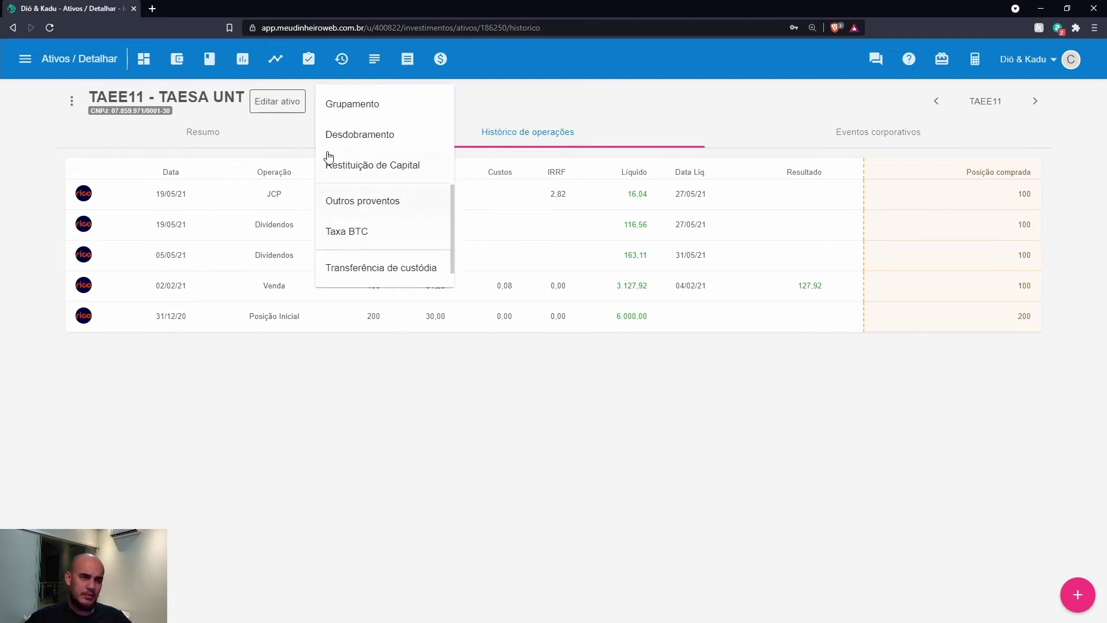
scroll(378, 156, "up", 1)
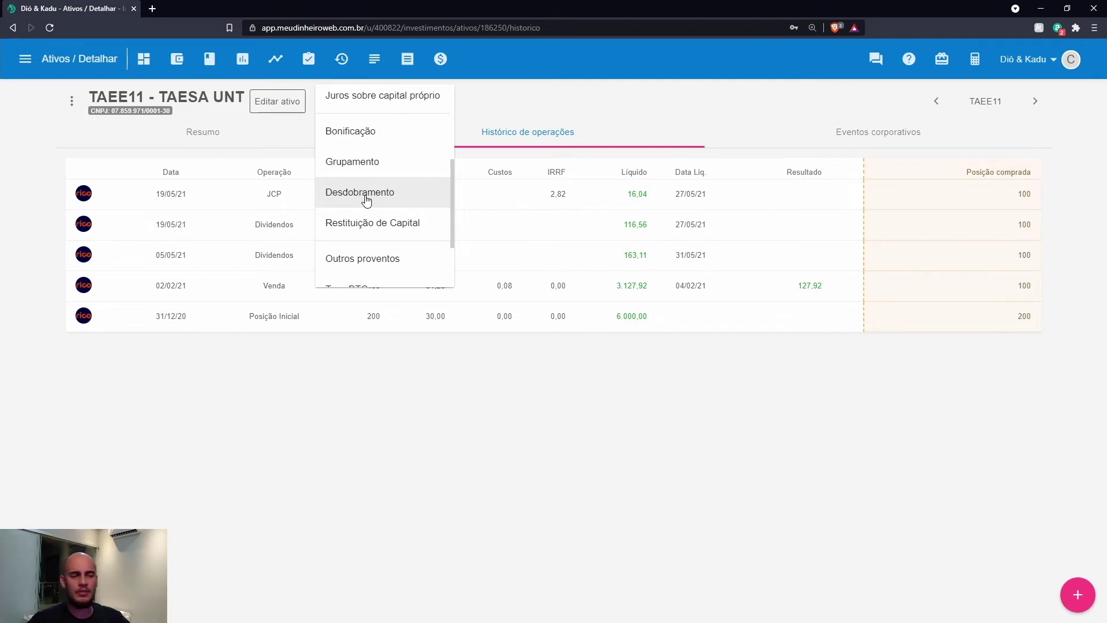
left_click(366, 199)
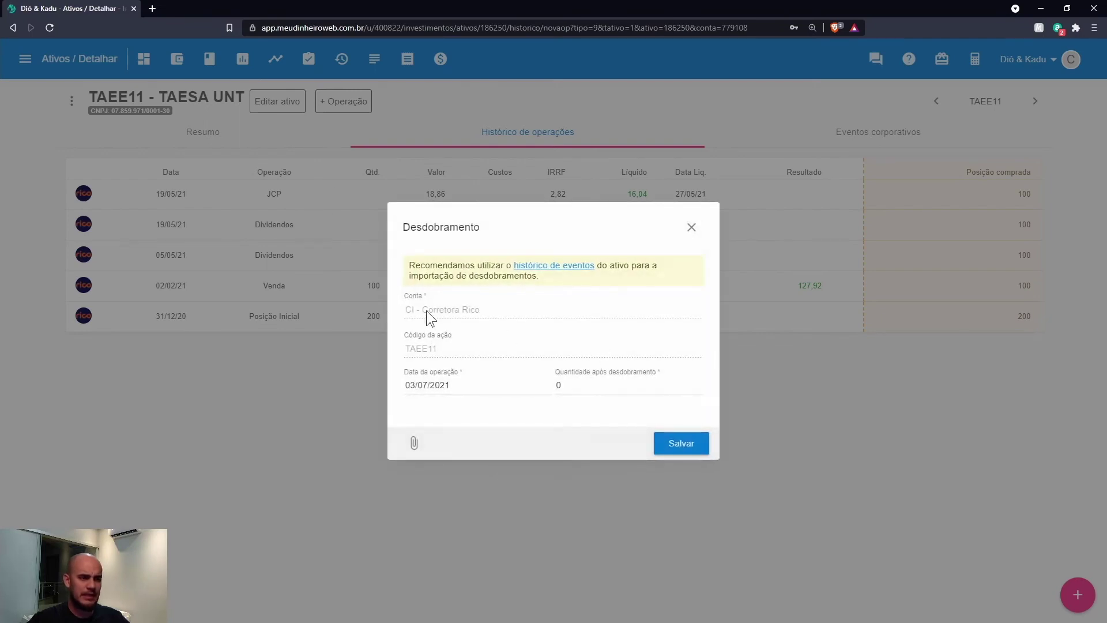
left_click(557, 385)
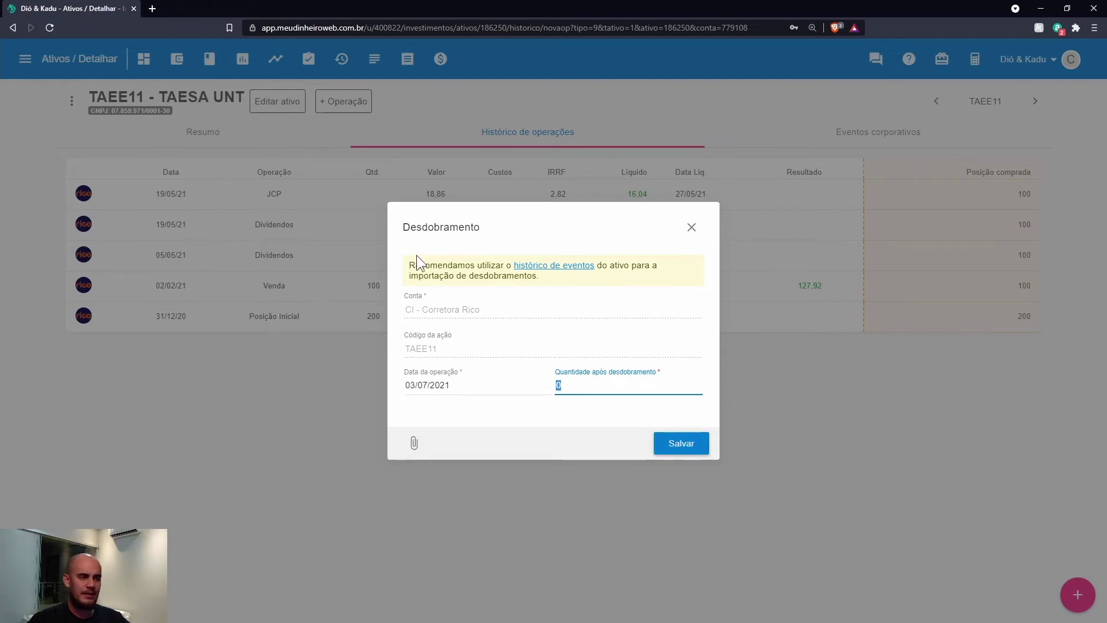
left_click_drag(407, 264, 620, 267)
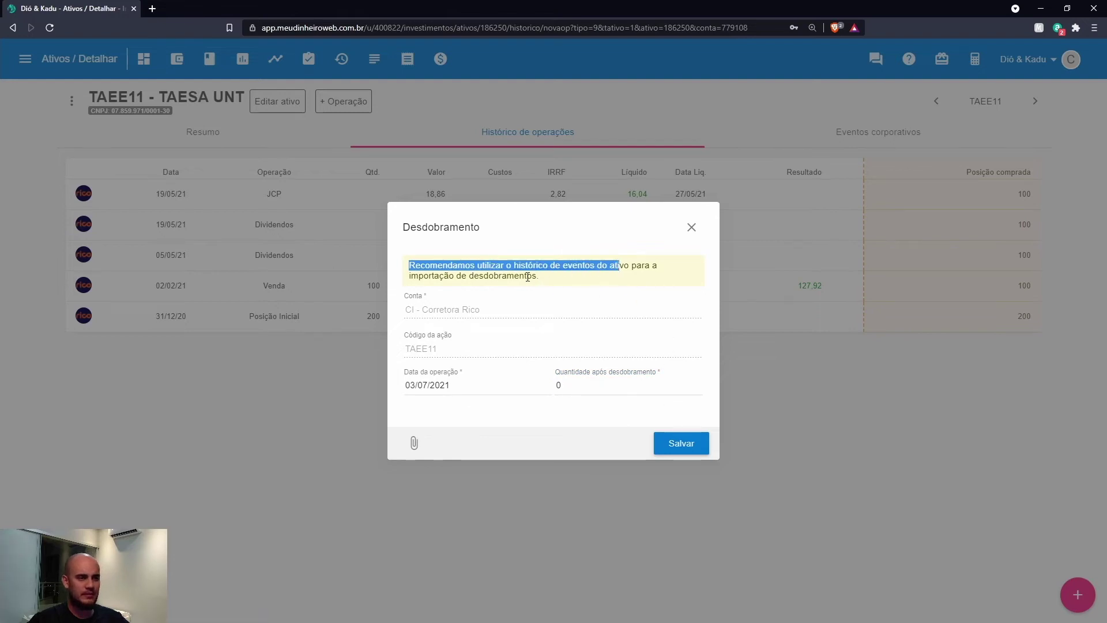
left_click(691, 228)
Open a new Restituição de Capital operation, review its date and received value fields, and close it without saving.
left_click(344, 101)
scroll(388, 219, "down", 2)
scroll(388, 227, "down", 2)
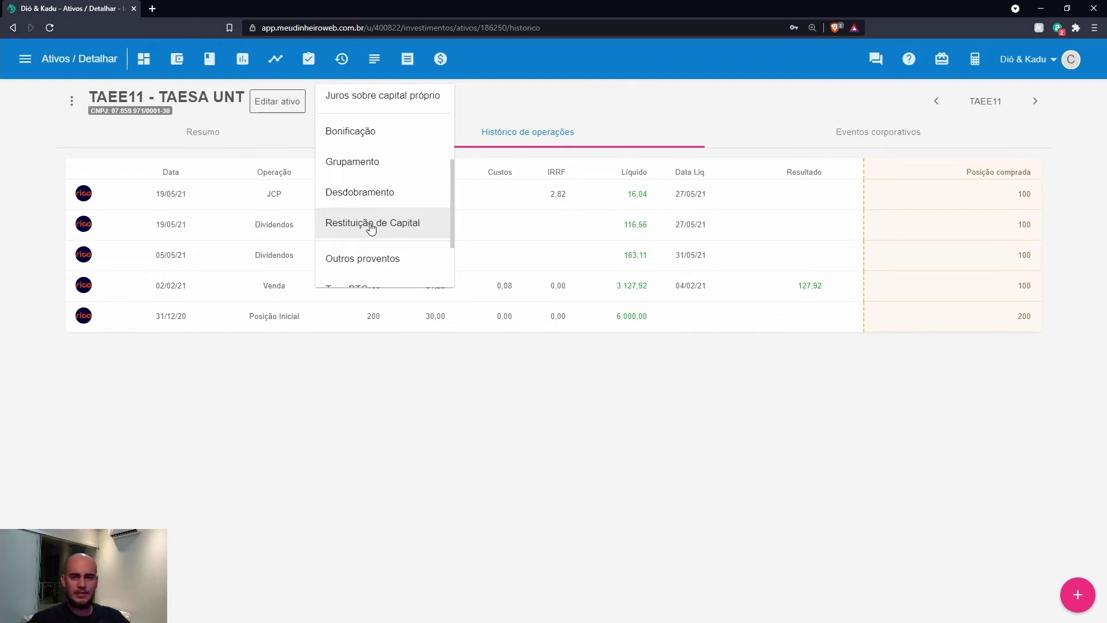
scroll(392, 276, "down", 1)
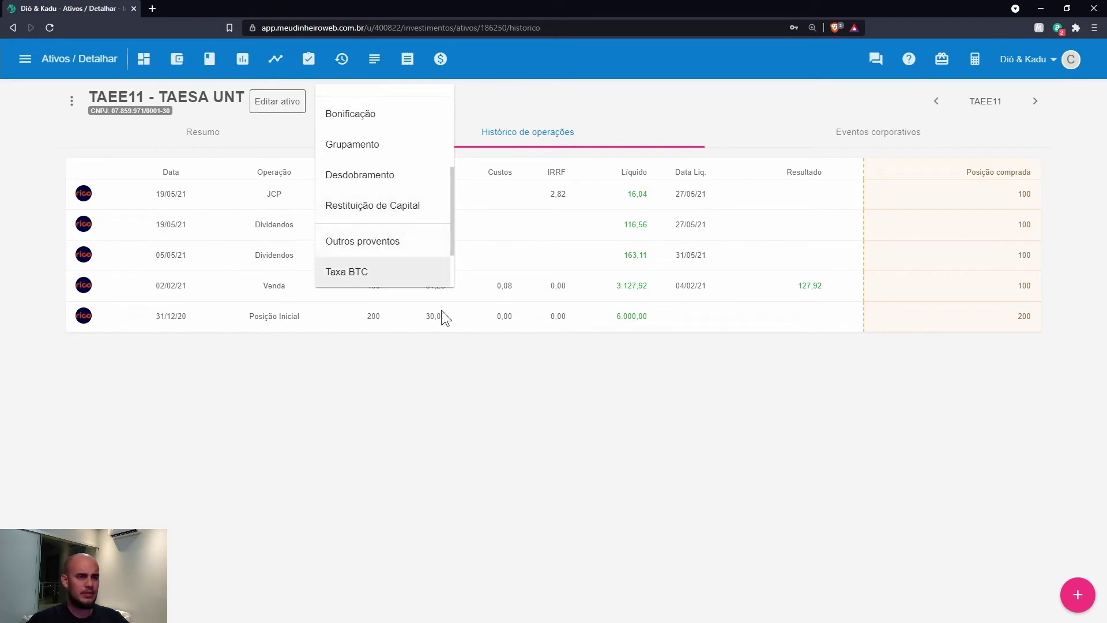
left_click(366, 206)
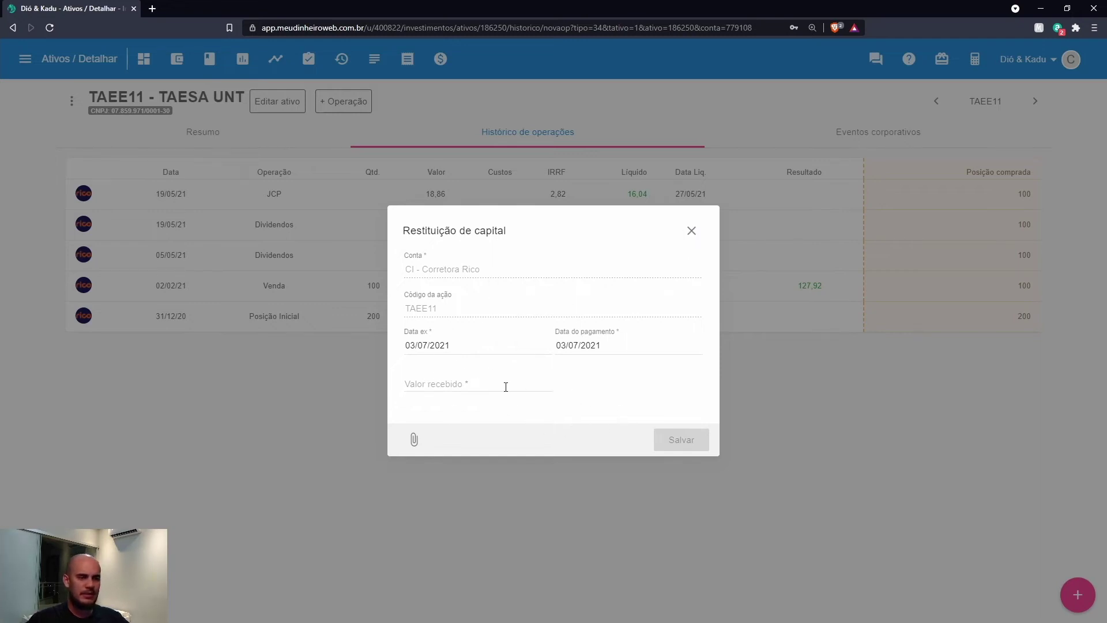
left_click(691, 232)
Open a new Taxa BTC operation, review its date and gross value fields, and close it without saving.
left_click(344, 101)
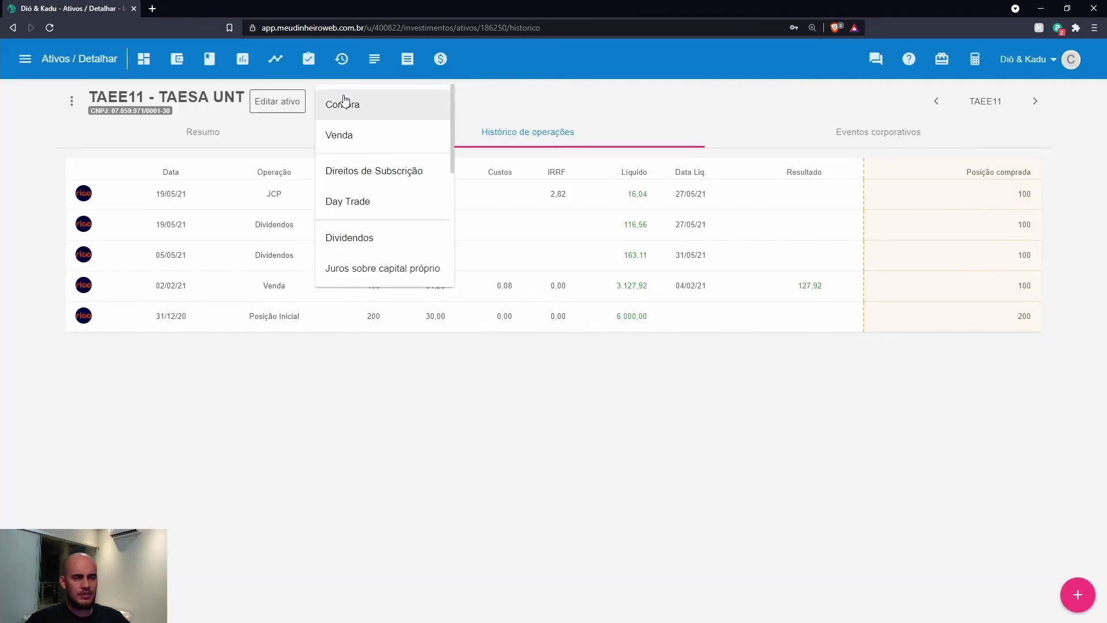
scroll(371, 181, "down", 5)
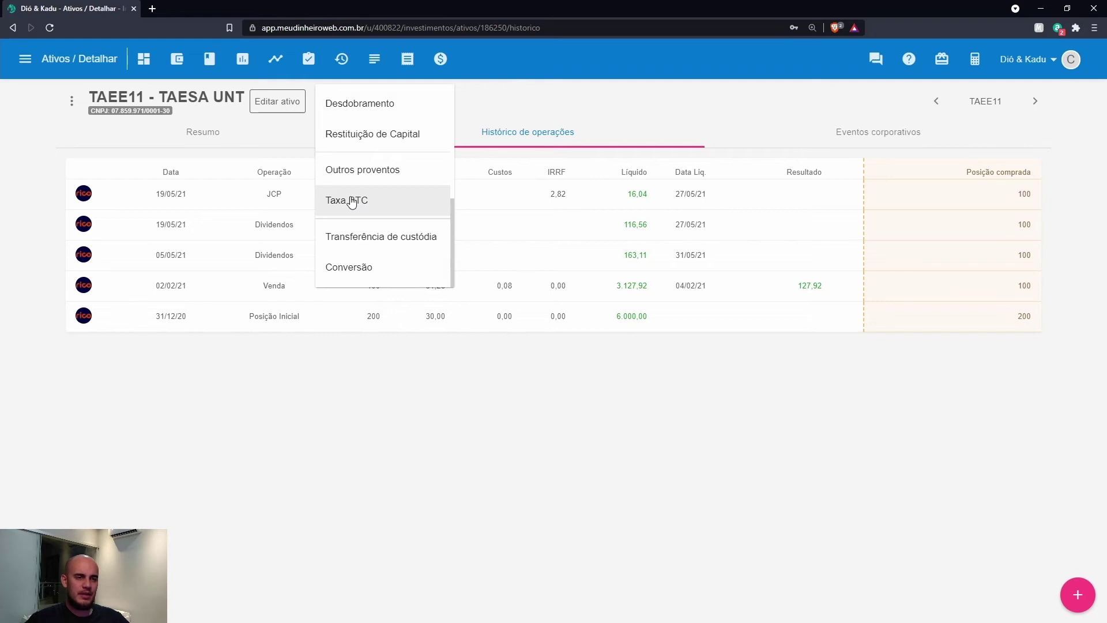
left_click(358, 207)
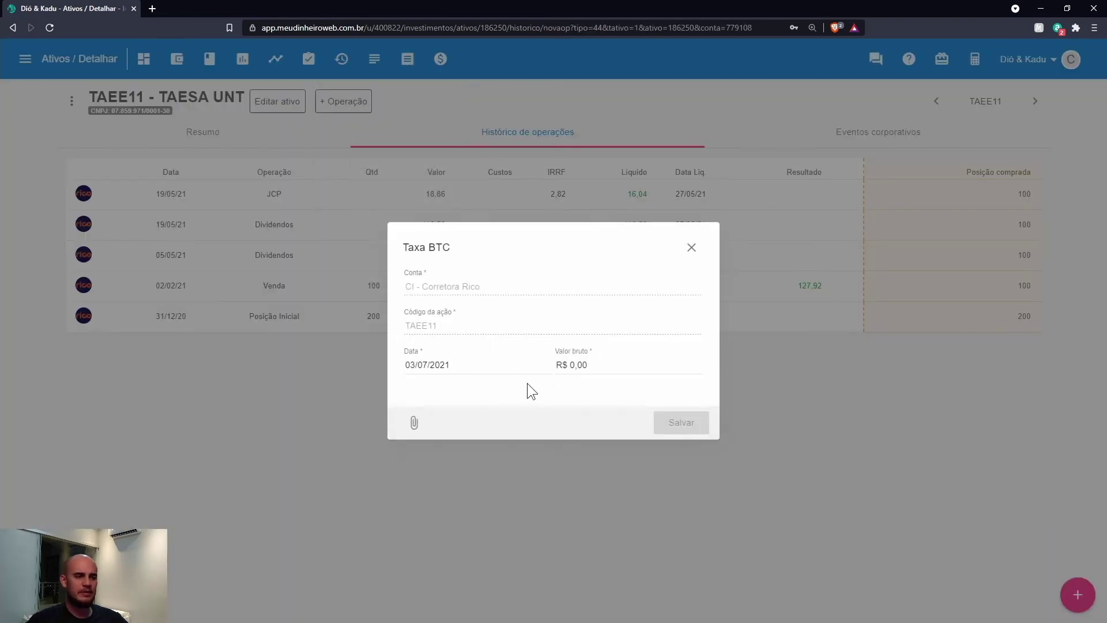
left_click(692, 248)
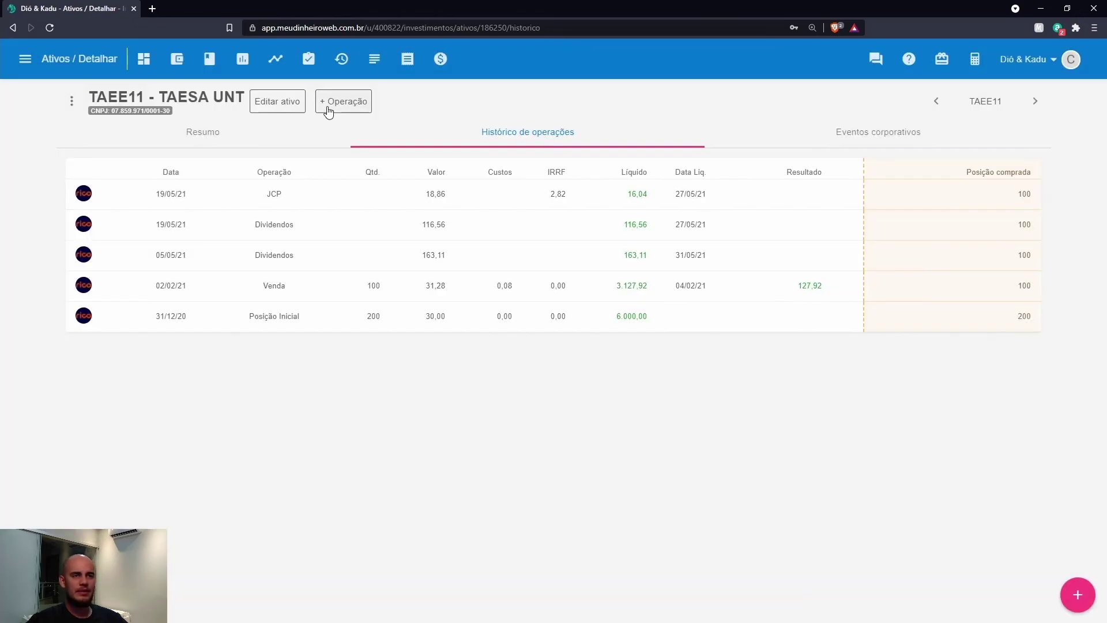
Record a custody transfer of 100 TAEE11 units from CI - Corretora Rico to CI - Easynvest.
left_click(340, 101)
scroll(369, 182, "down", 4)
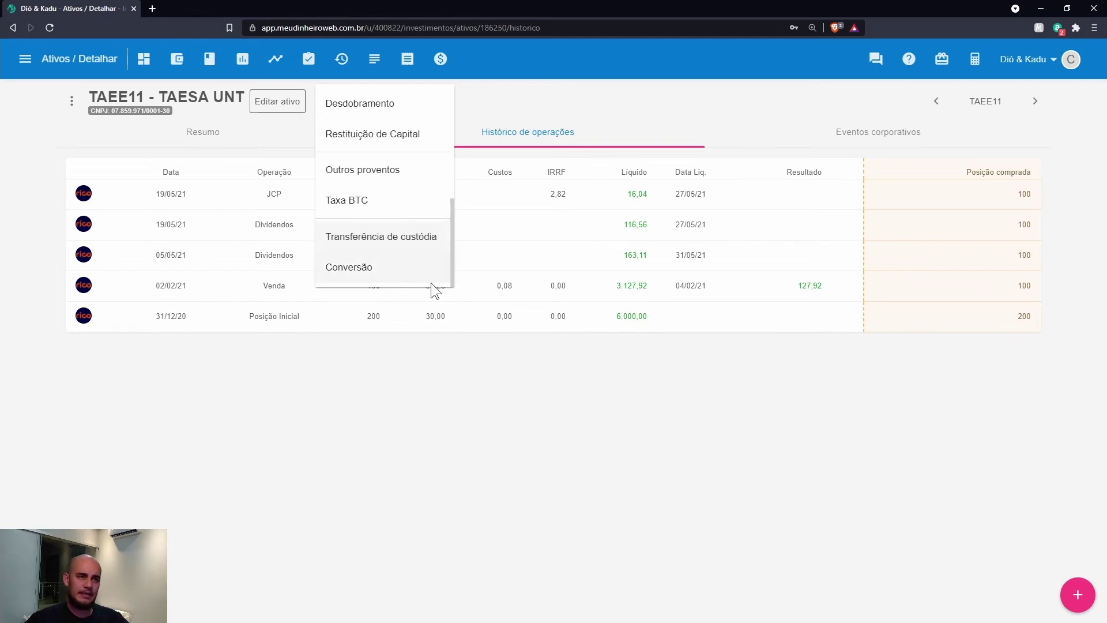
left_click(372, 237)
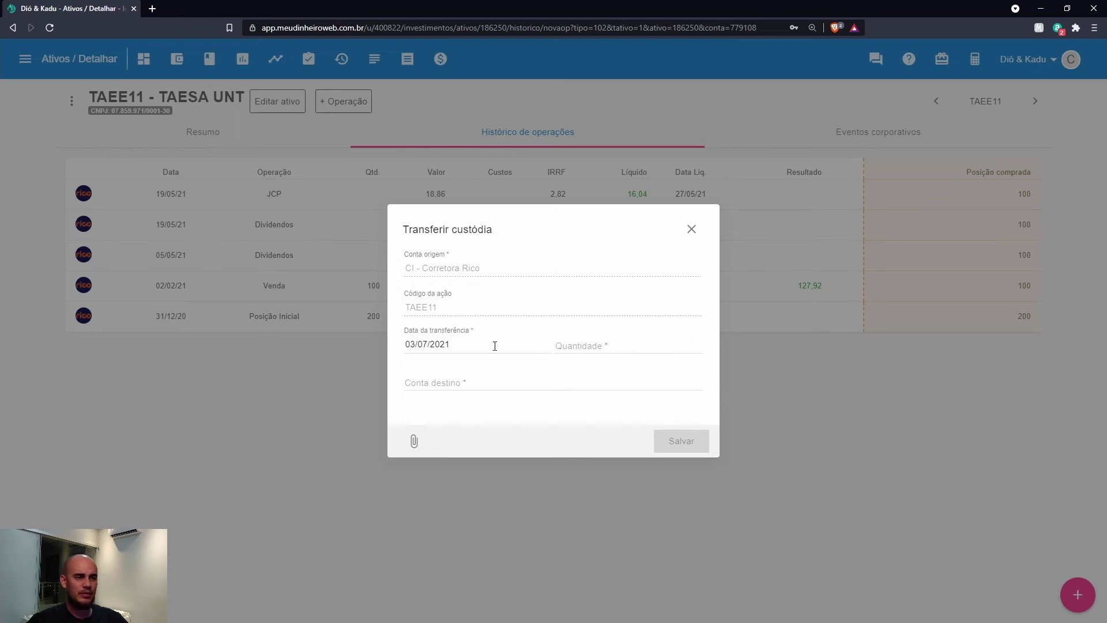
left_click(413, 383)
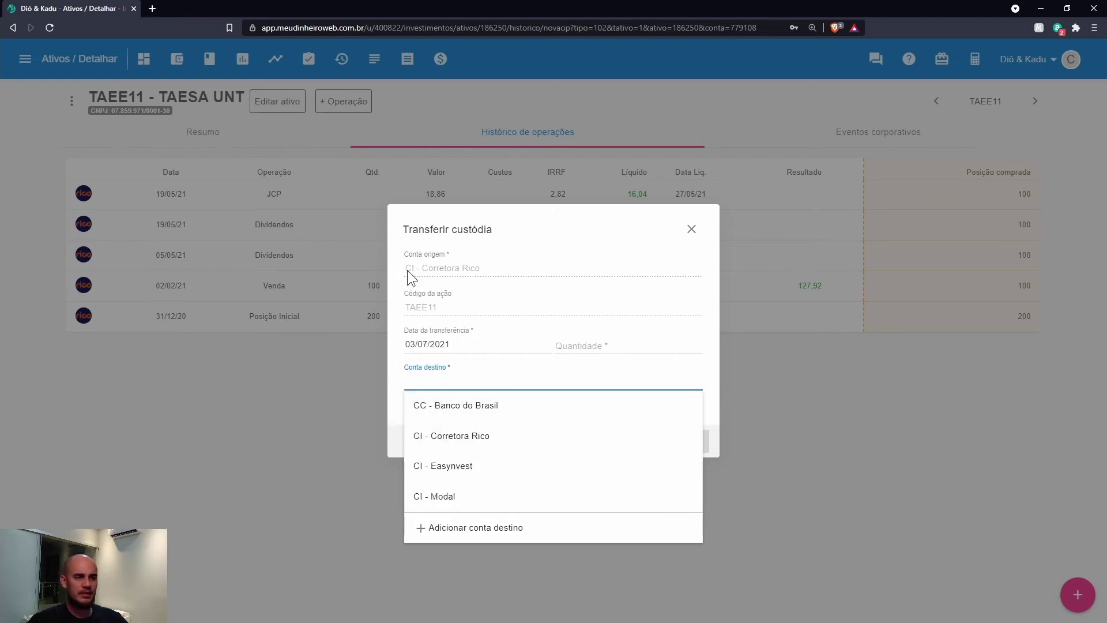
left_click(455, 464)
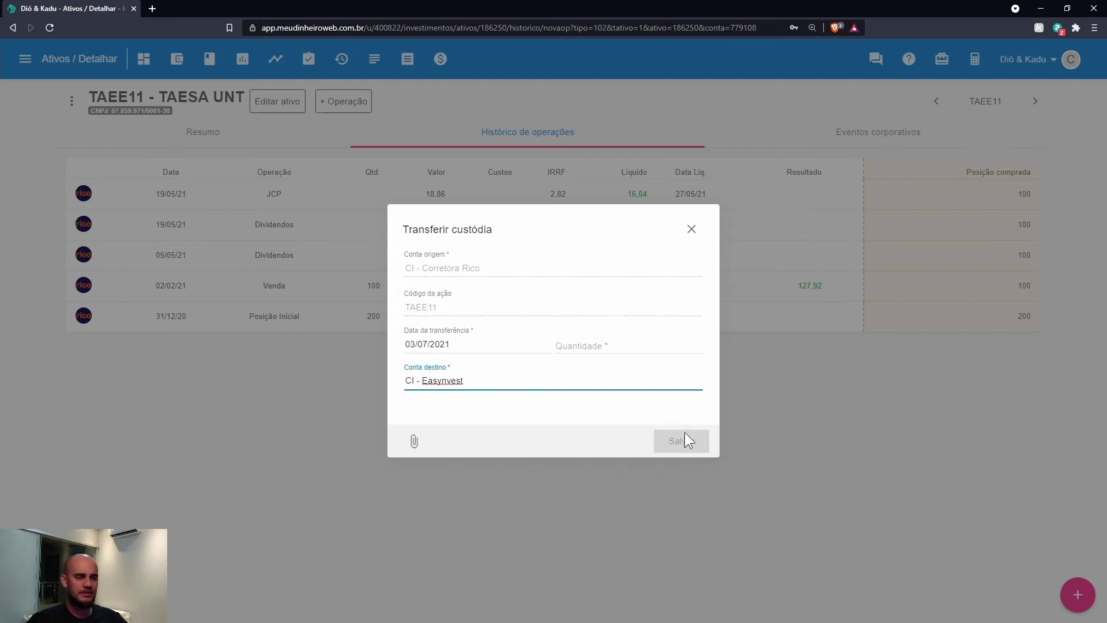
left_click(575, 344)
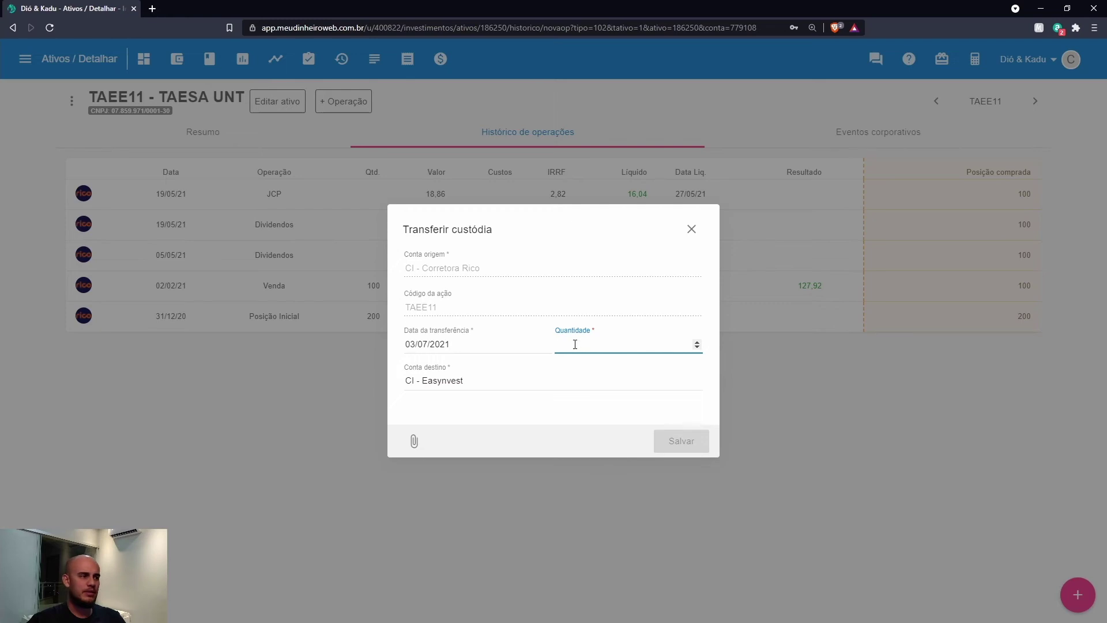
type("100")
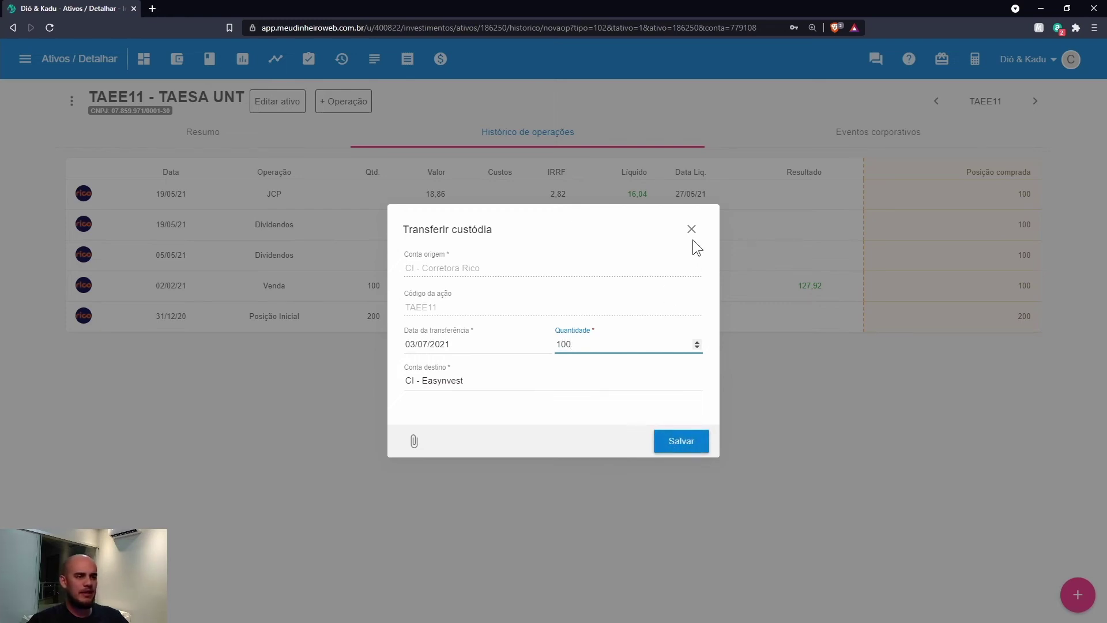
left_click(681, 442)
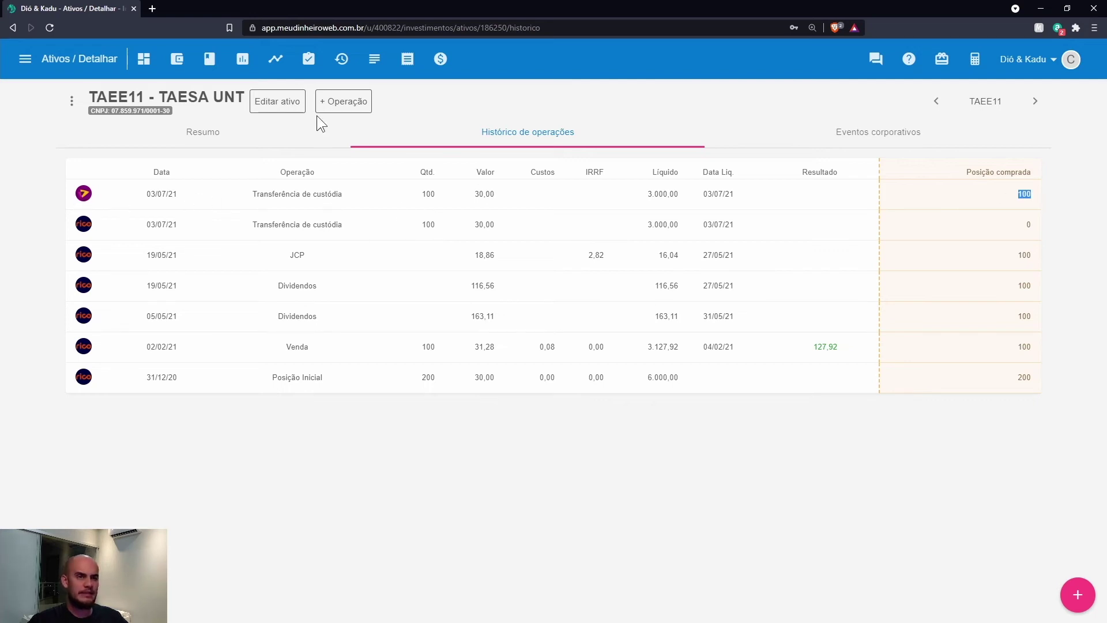
Open a new Conversão operation with TAEE3 as the target stock, check the converted and new quantity fields, and close it without saving.
left_click(357, 104)
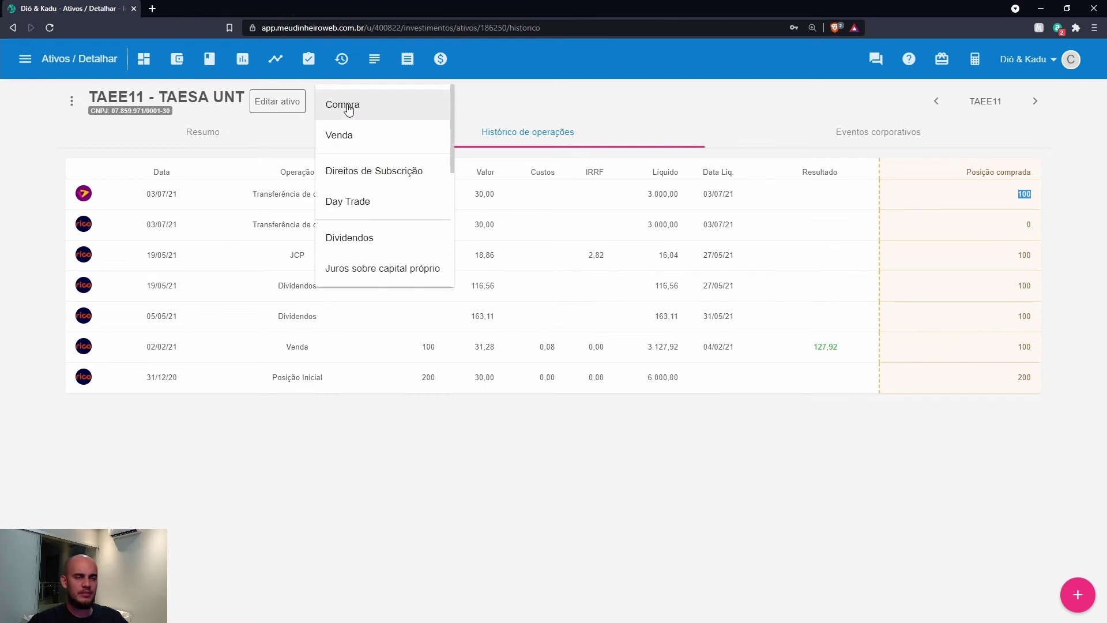
scroll(381, 191, "down", 3)
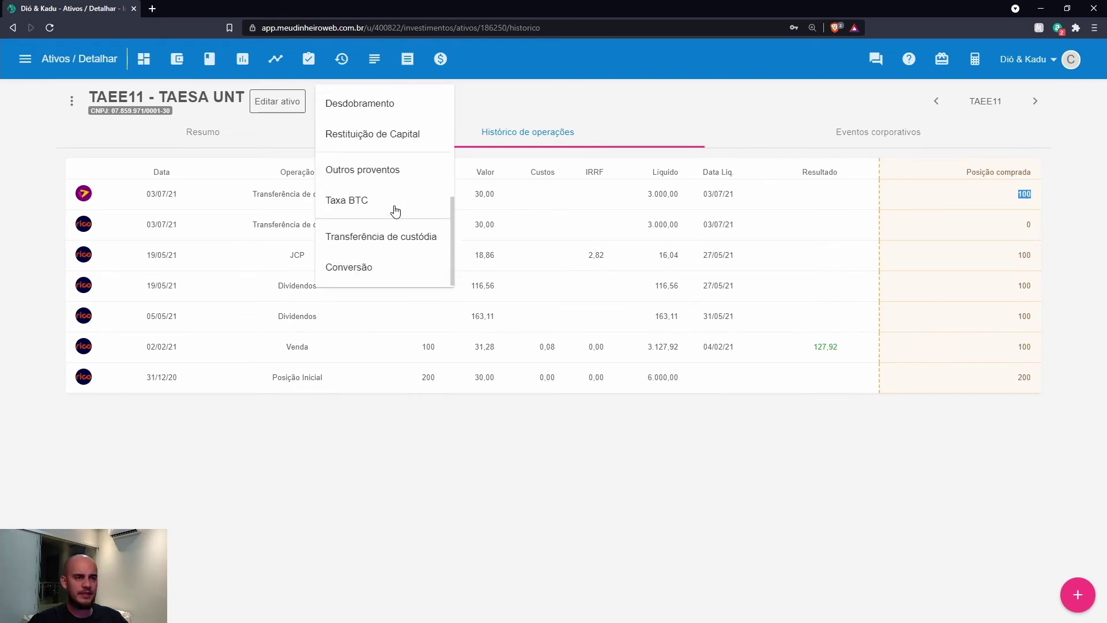
left_click(357, 270)
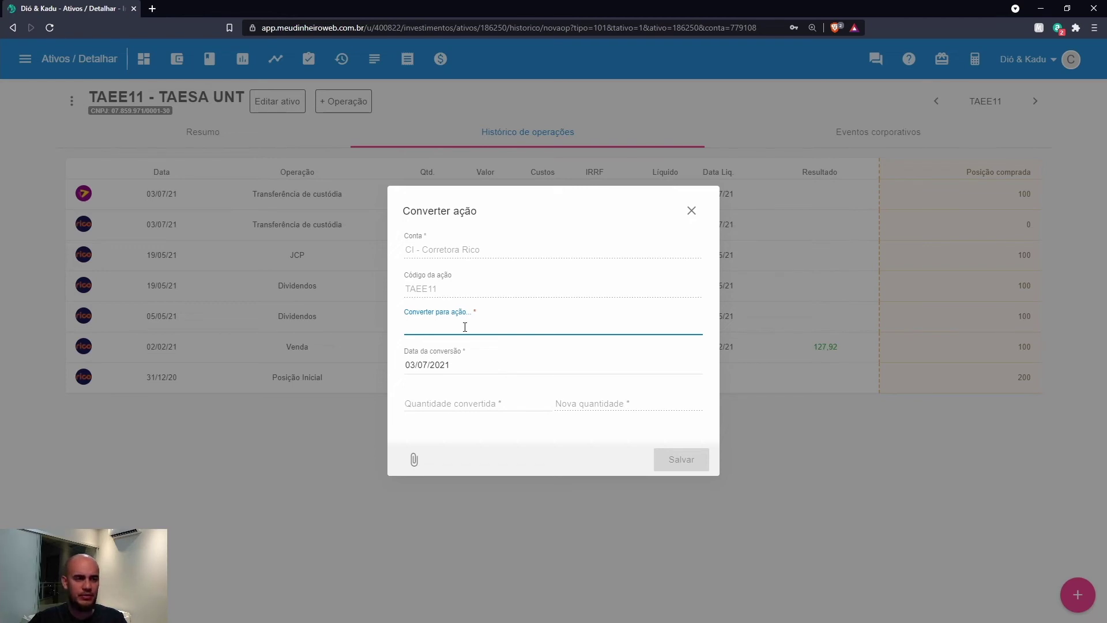
type("TAEE3")
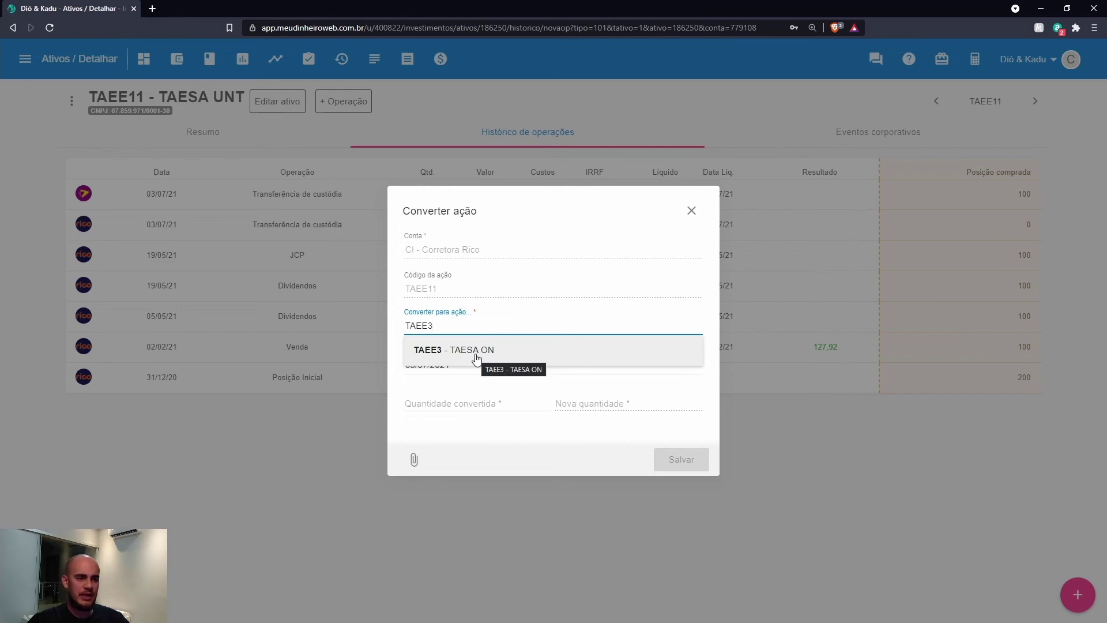
left_click(477, 351)
left_click(475, 405)
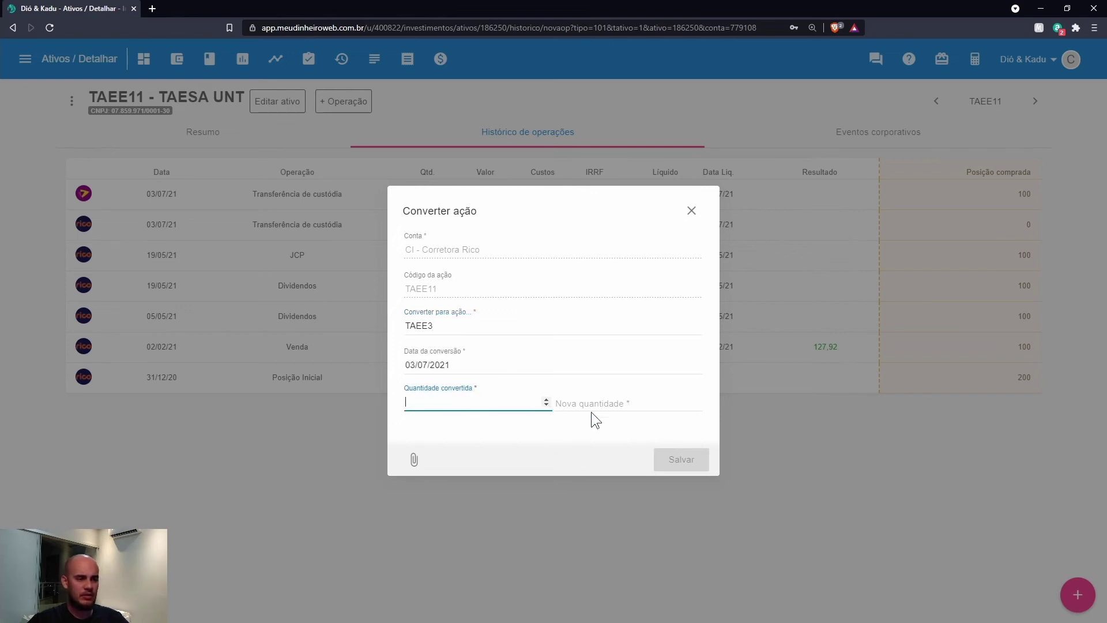
left_click(602, 406)
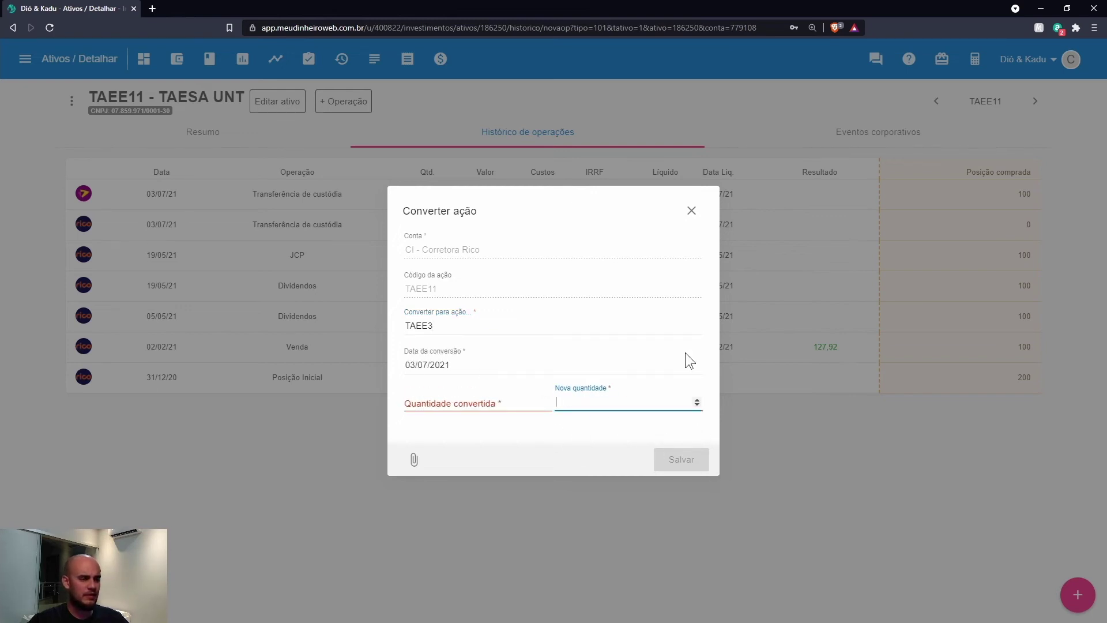
left_click(690, 213)
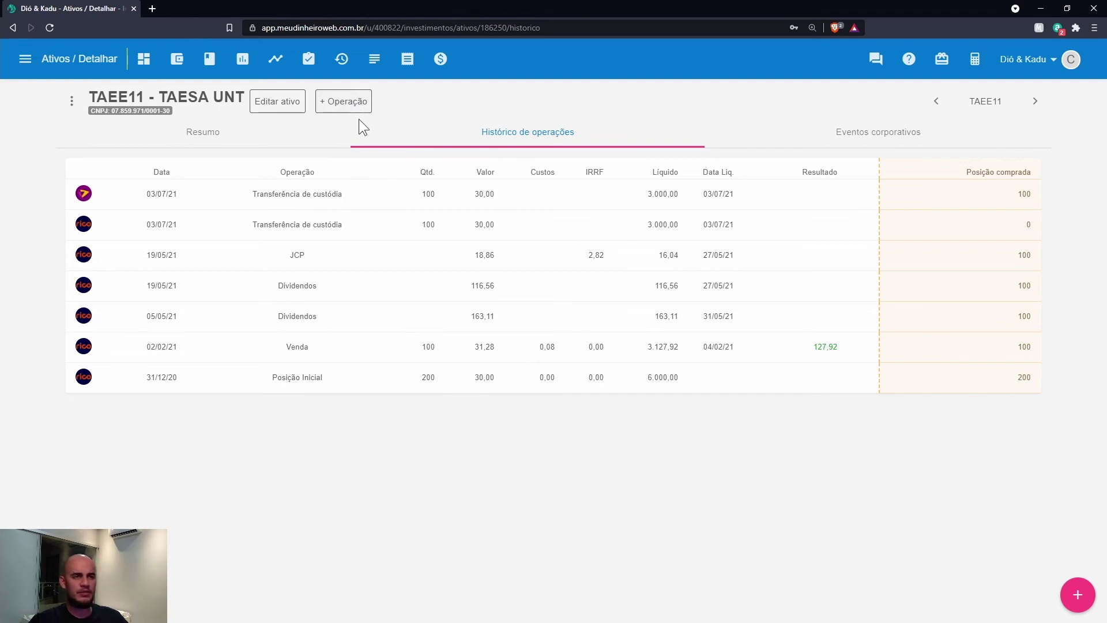
left_click(345, 102)
scroll(375, 190, "down", 2)
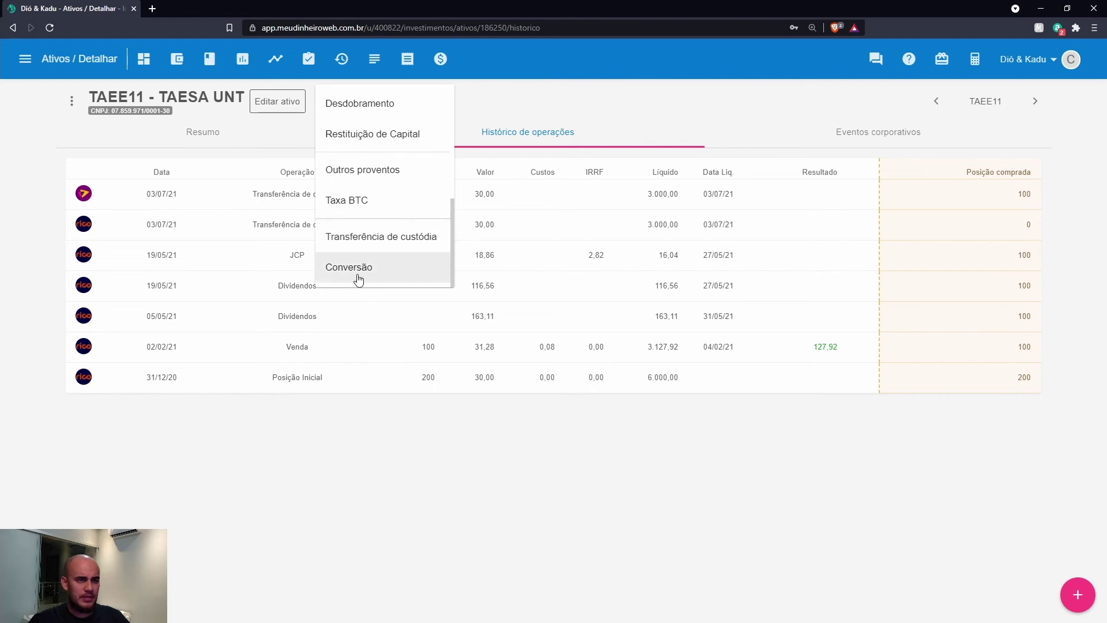
left_click(635, 357)
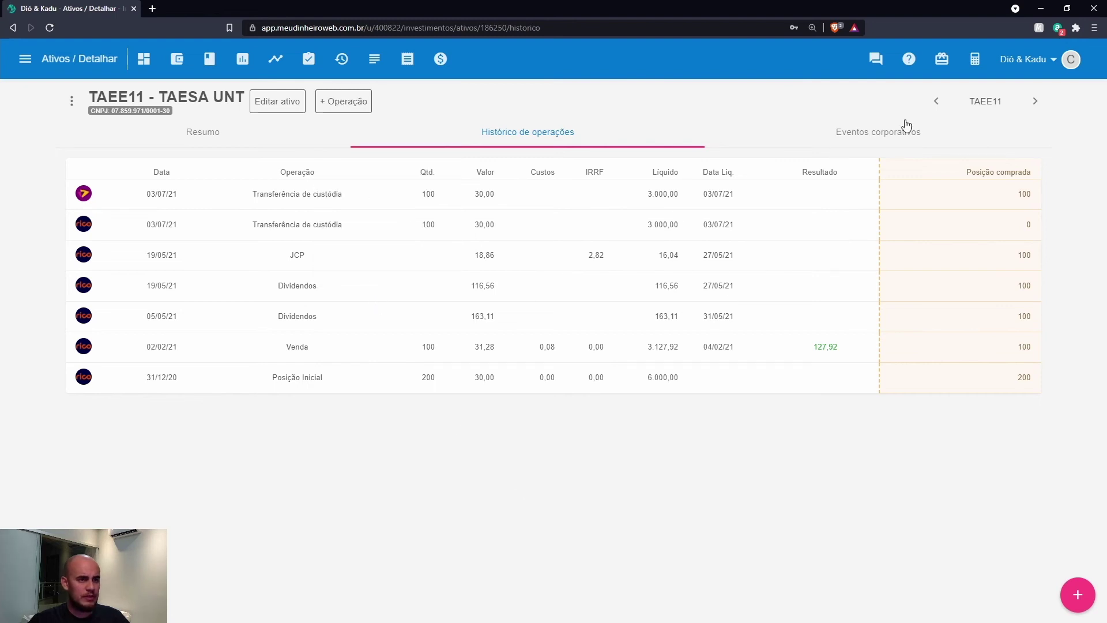
Switch to the BCFF11 fund, open a new Proventos operation to review its date and received value fields, and close it without saving.
left_click(1044, 107)
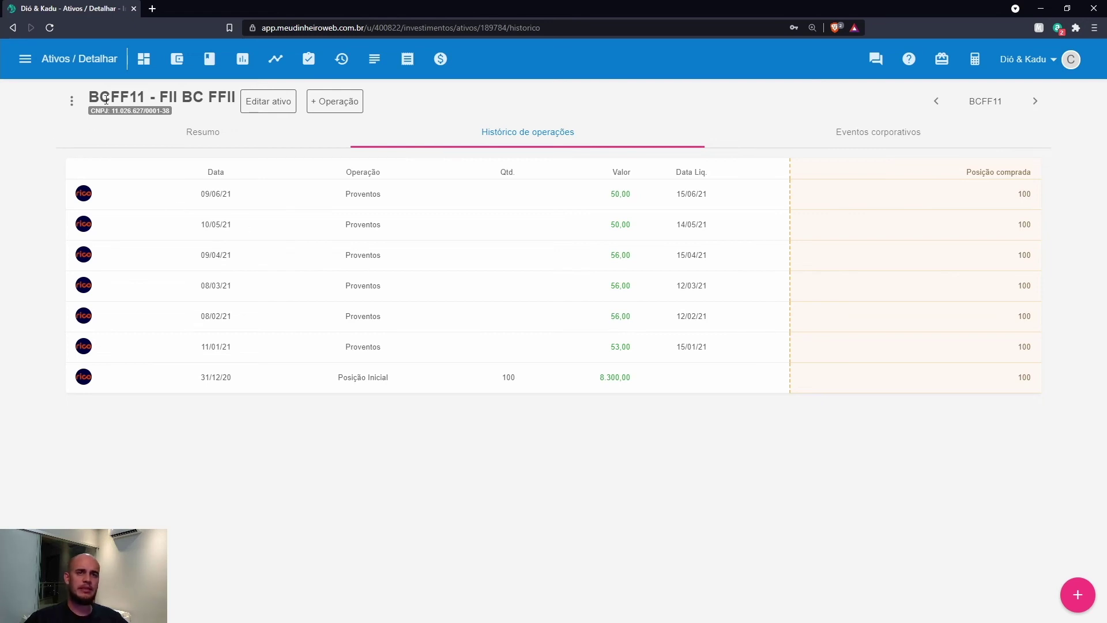
left_click(337, 103)
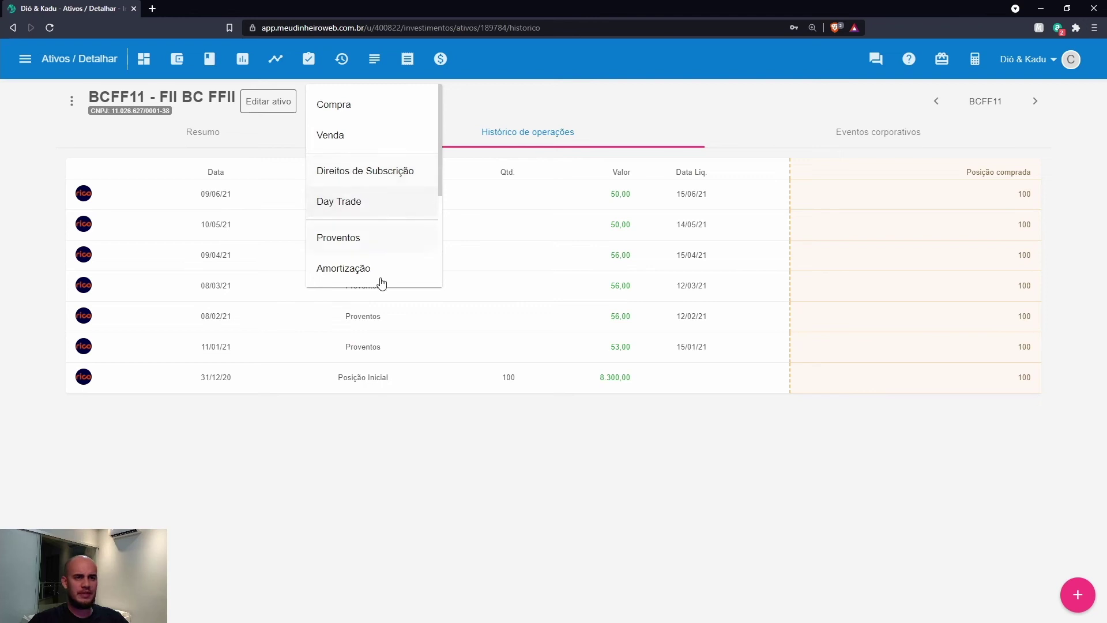
scroll(382, 262, "down", 3)
scroll(381, 245, "down", 1)
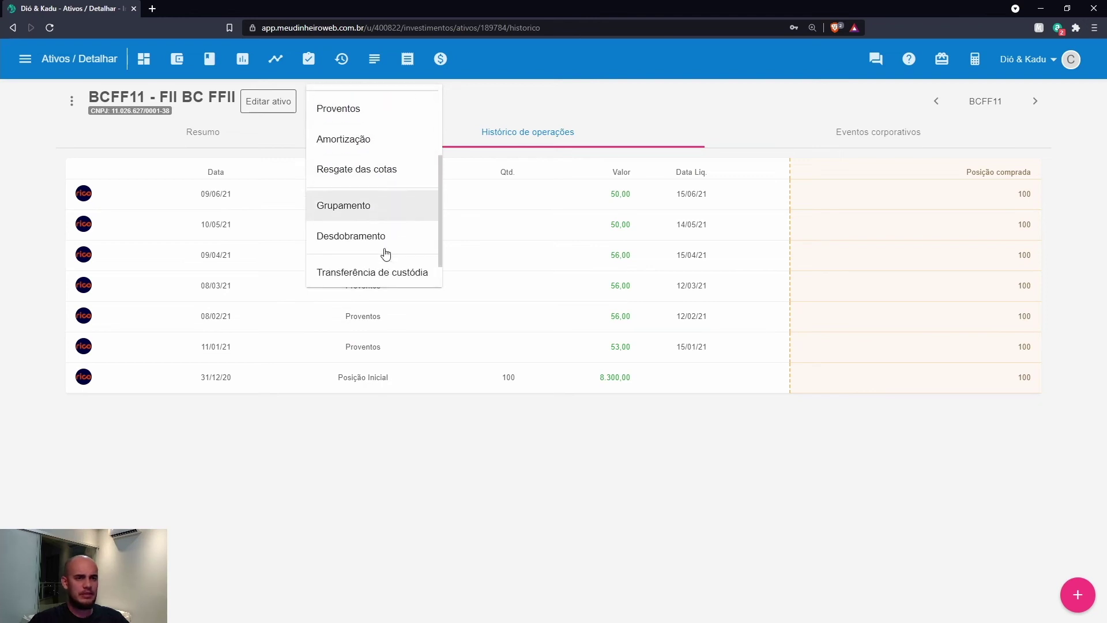
scroll(360, 262, "down", 1)
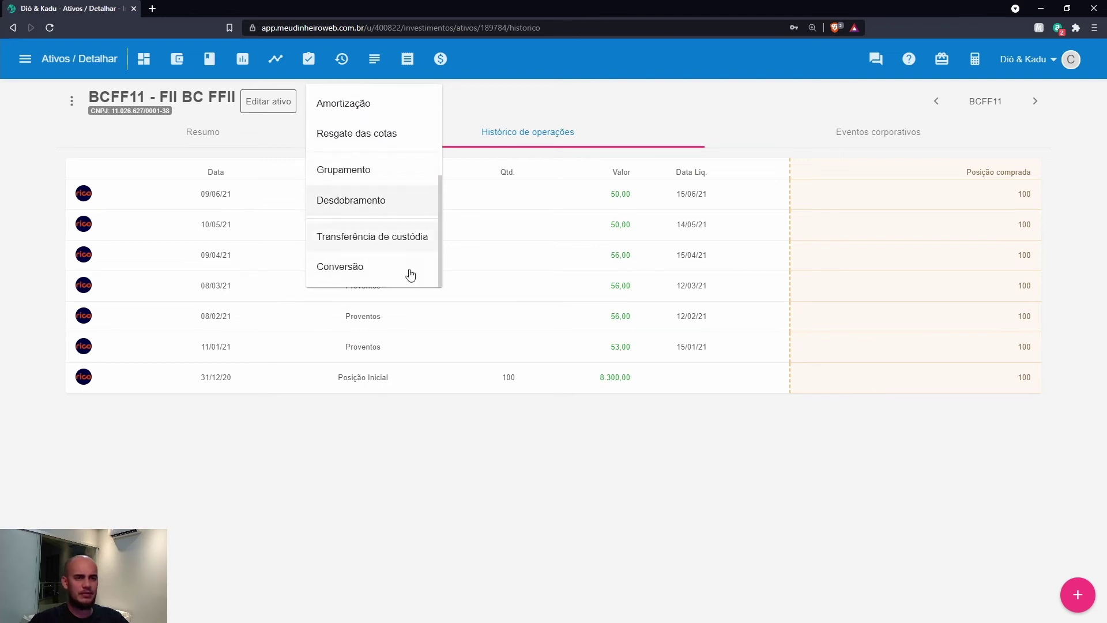
scroll(323, 265, "up", 2)
scroll(339, 263, "up", 2)
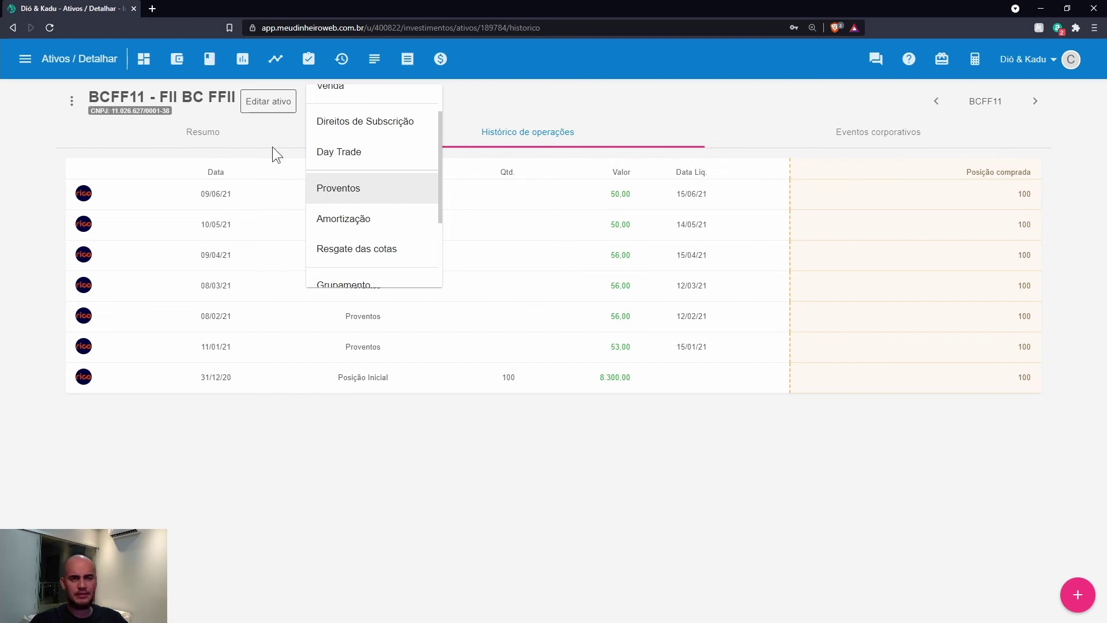
left_click(338, 198)
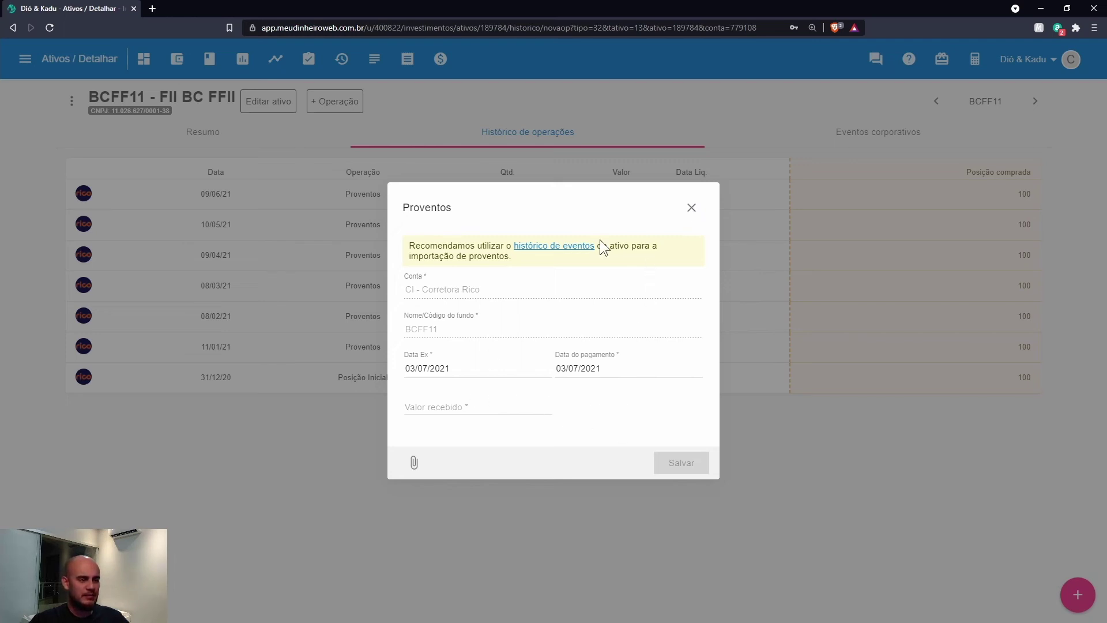
left_click(691, 209)
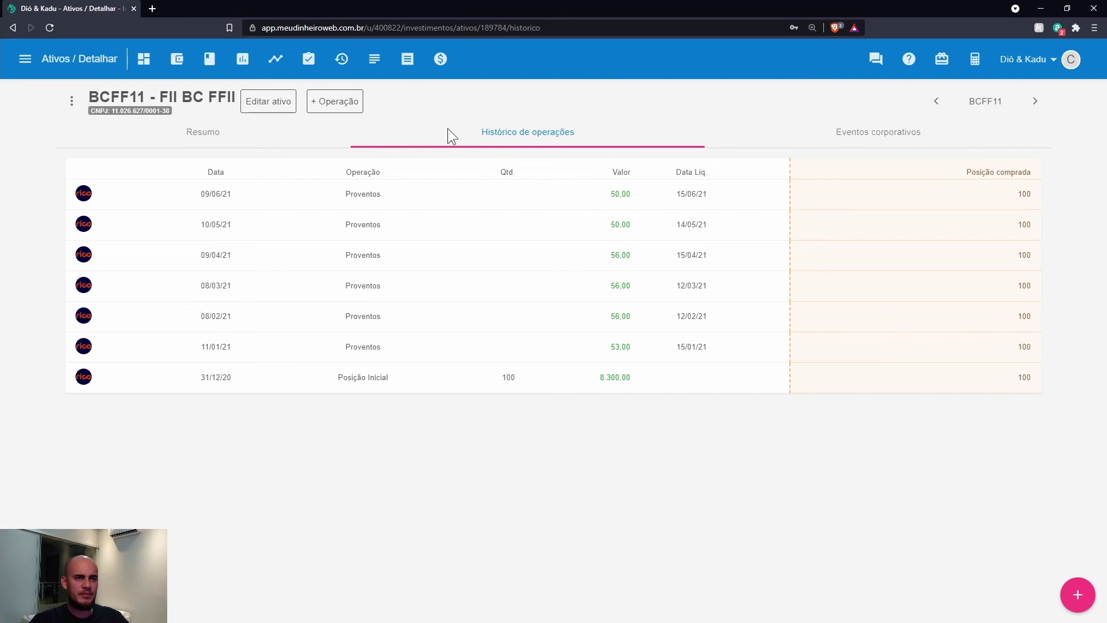
Open a new Amortização operation for BCFF11, check its date and received value fields, and close it without saving.
left_click(334, 101)
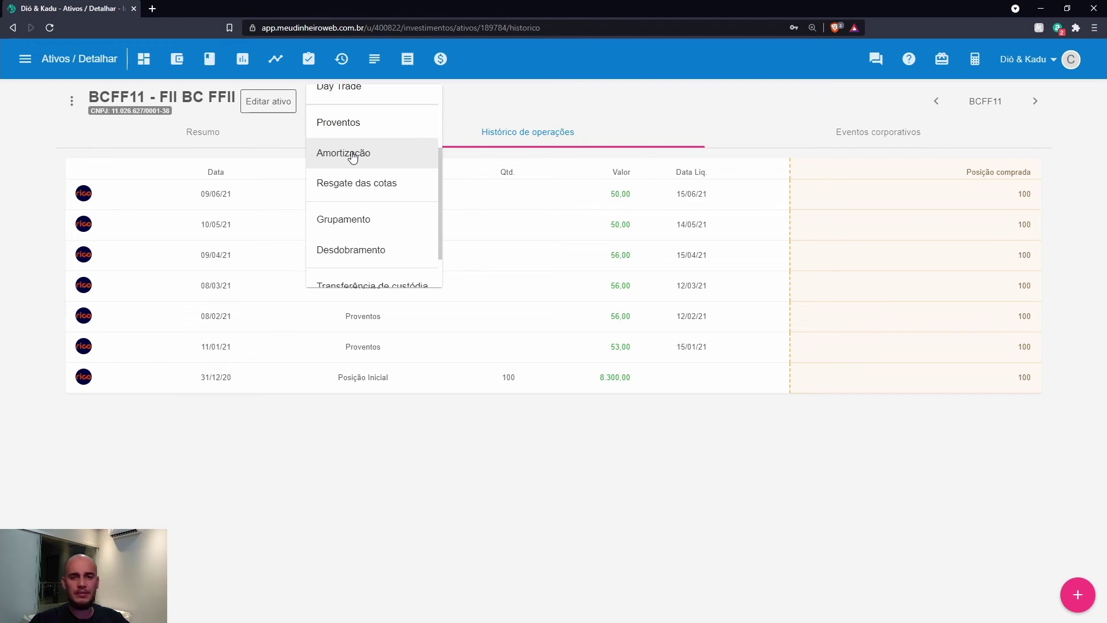
left_click(353, 158)
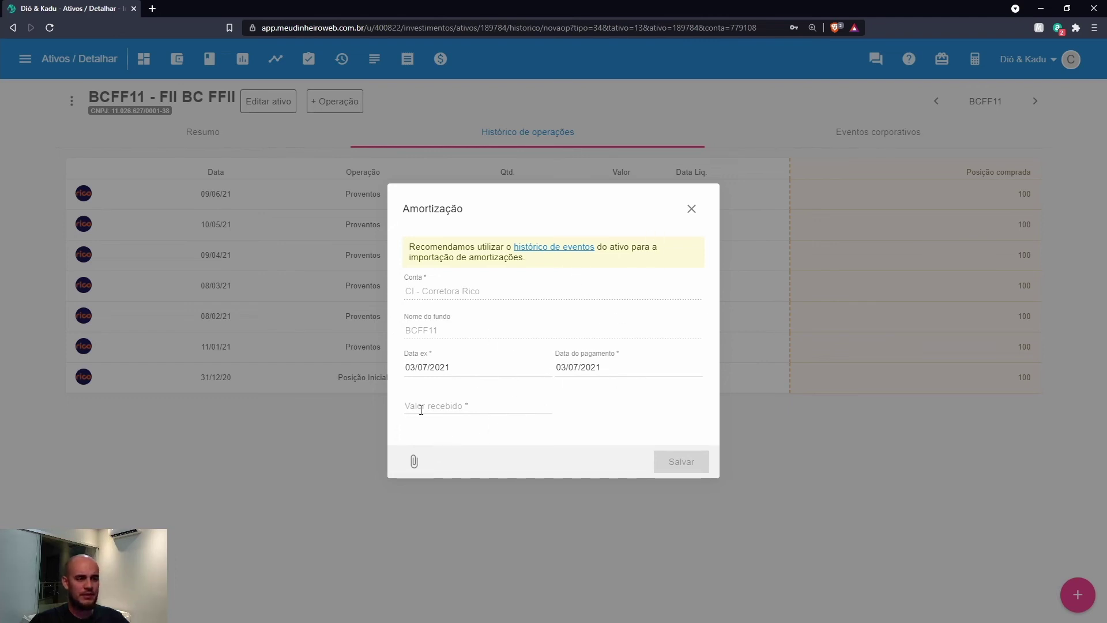
left_click(443, 405)
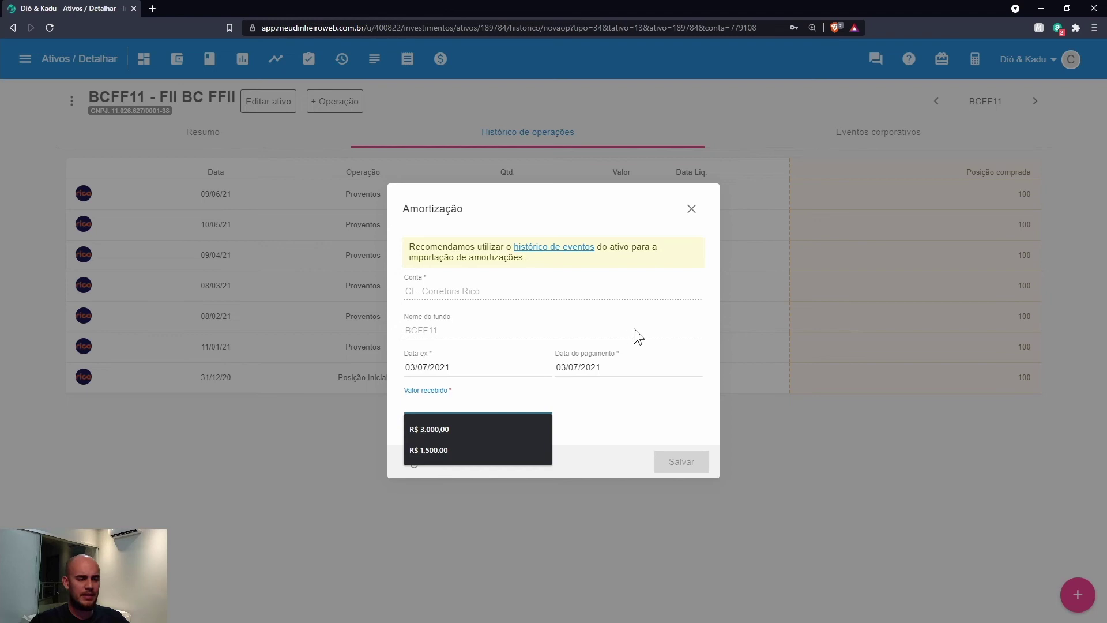
left_click(671, 271)
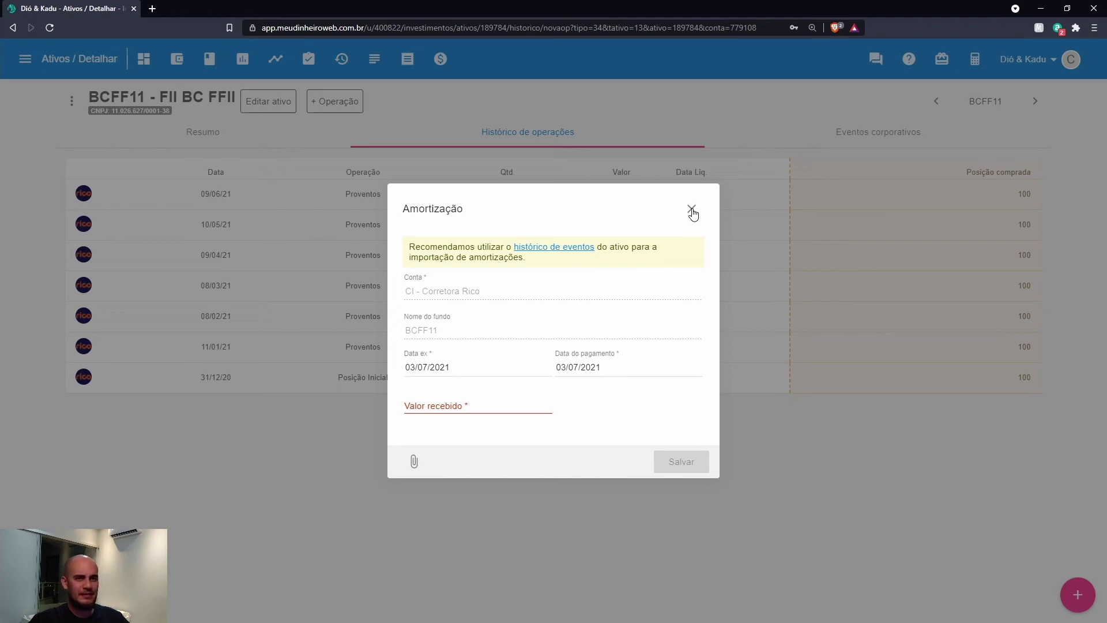
left_click(691, 209)
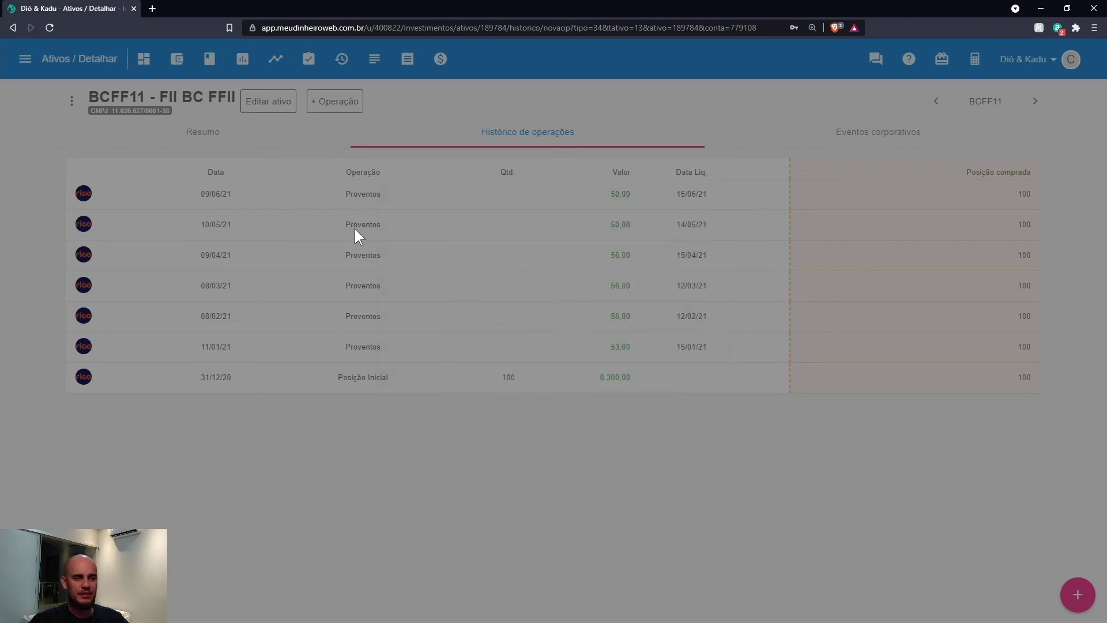
Review the remaining operation types offered for BCFF11, from Resgate das cotas to Conversão, without starting any of them.
scroll(351, 230, "down", 4)
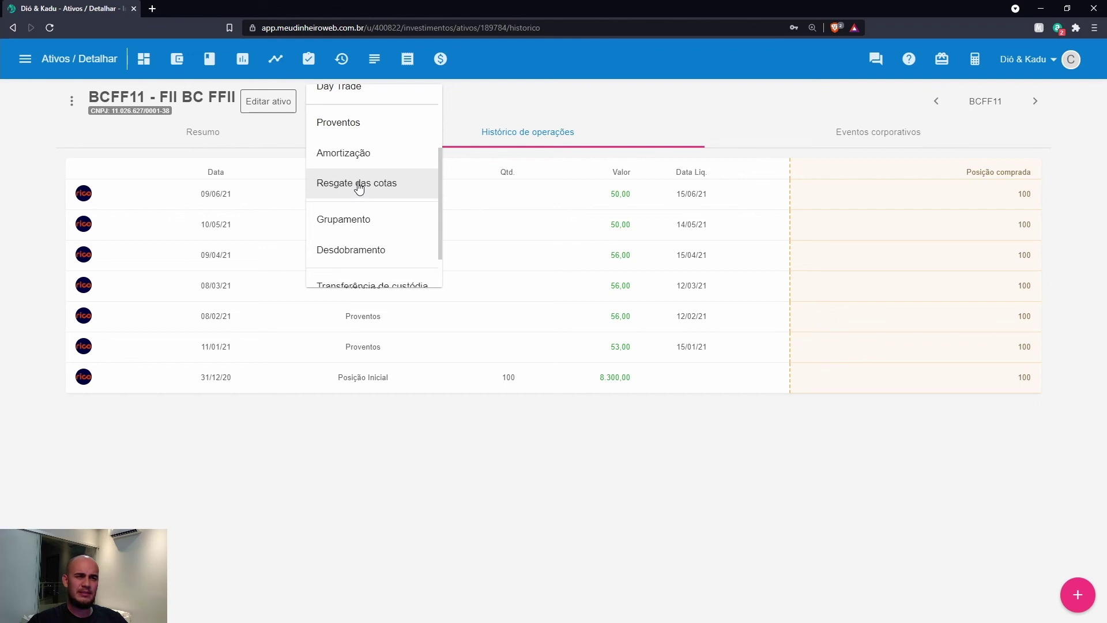
scroll(358, 186, "down", 1)
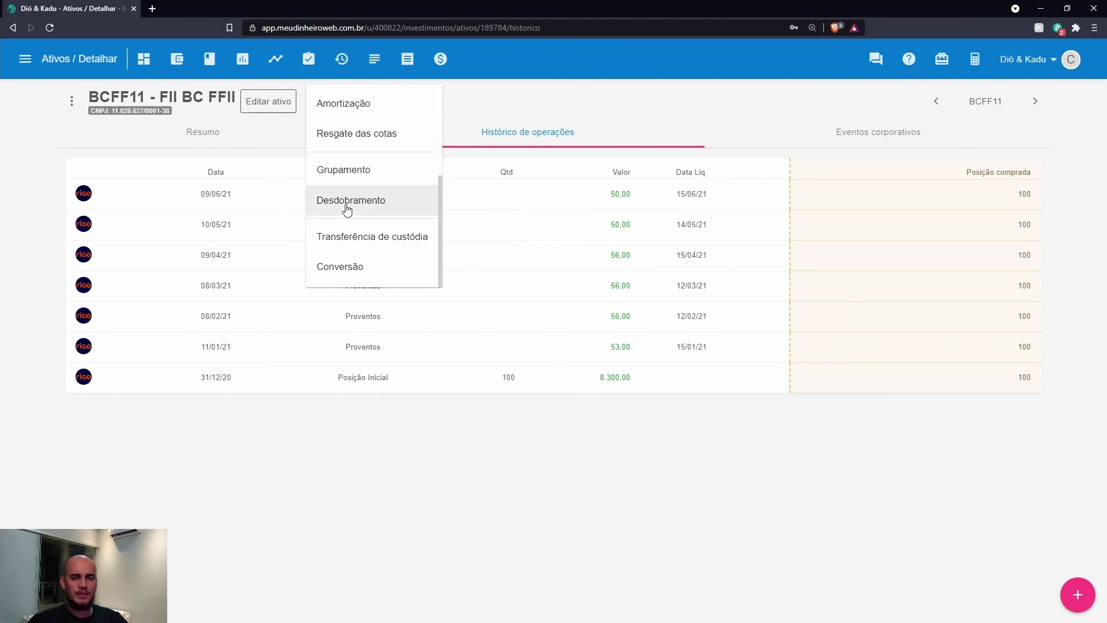
left_click(985, 148)
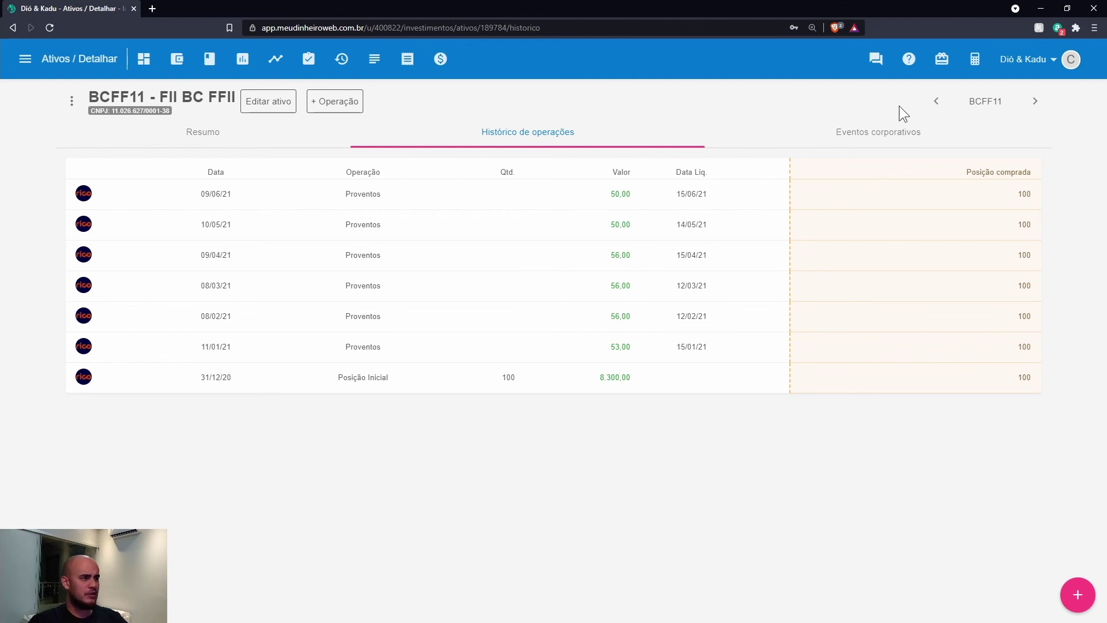
Switch to Tesouro Selic 2024 and open a new Cupom de juros operation to review its date, gross value, cost and IRRF fields.
left_click(987, 104)
scroll(916, 144, "down", 10)
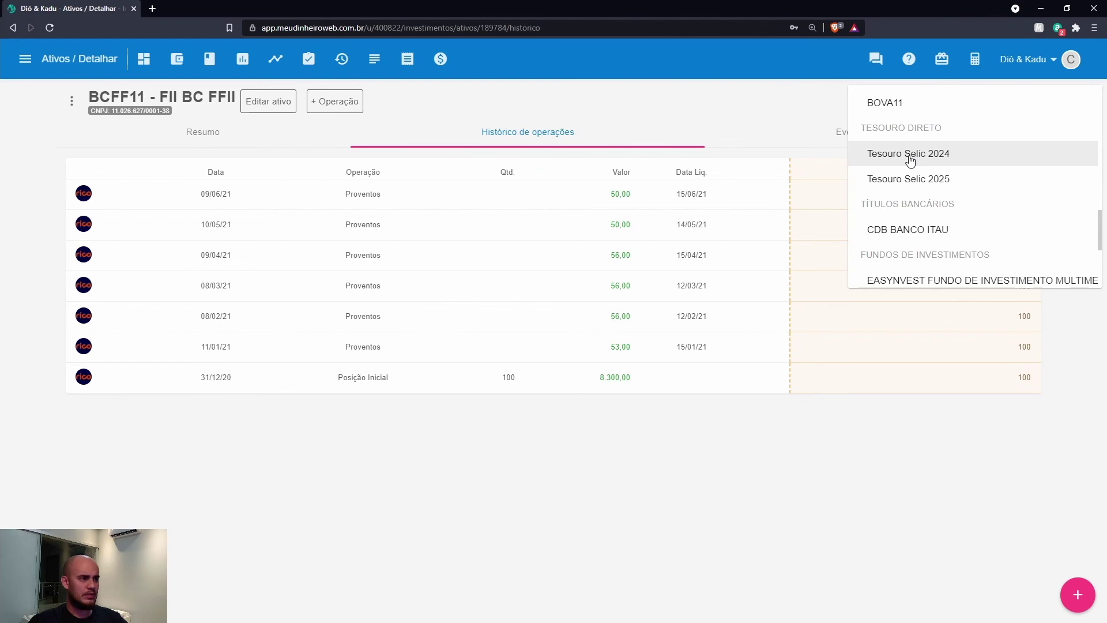
left_click(912, 156)
left_click(298, 104)
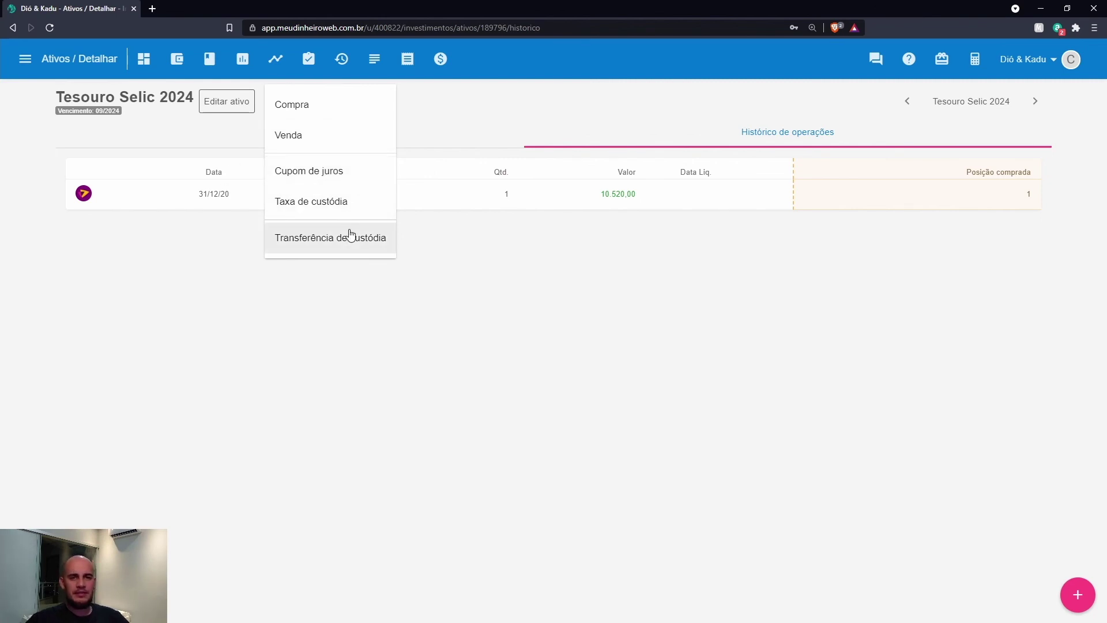
left_click(320, 176)
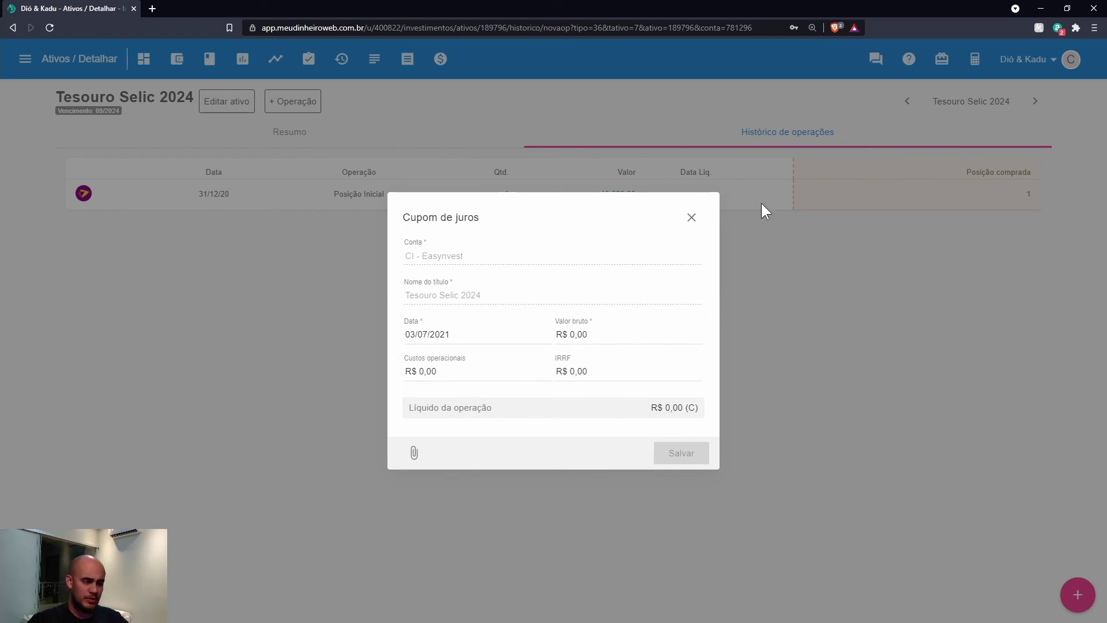
Check the Taxa de custódia and Transferência de custódia operations for Tesouro Selic 2024, closing the transfer form without saving.
left_click(321, 215)
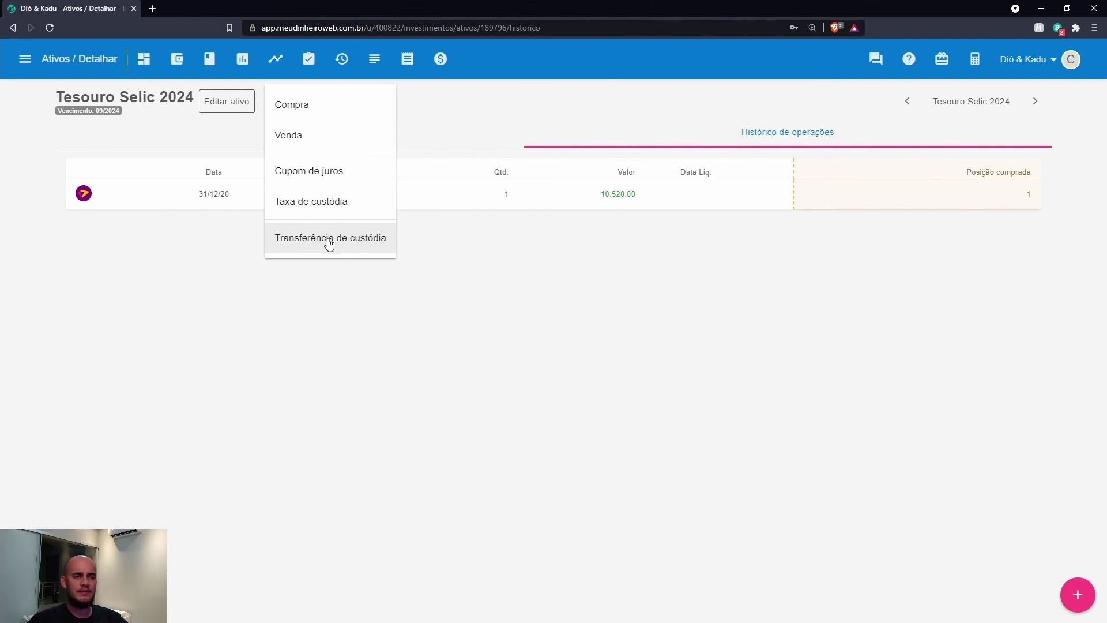
left_click(386, 241)
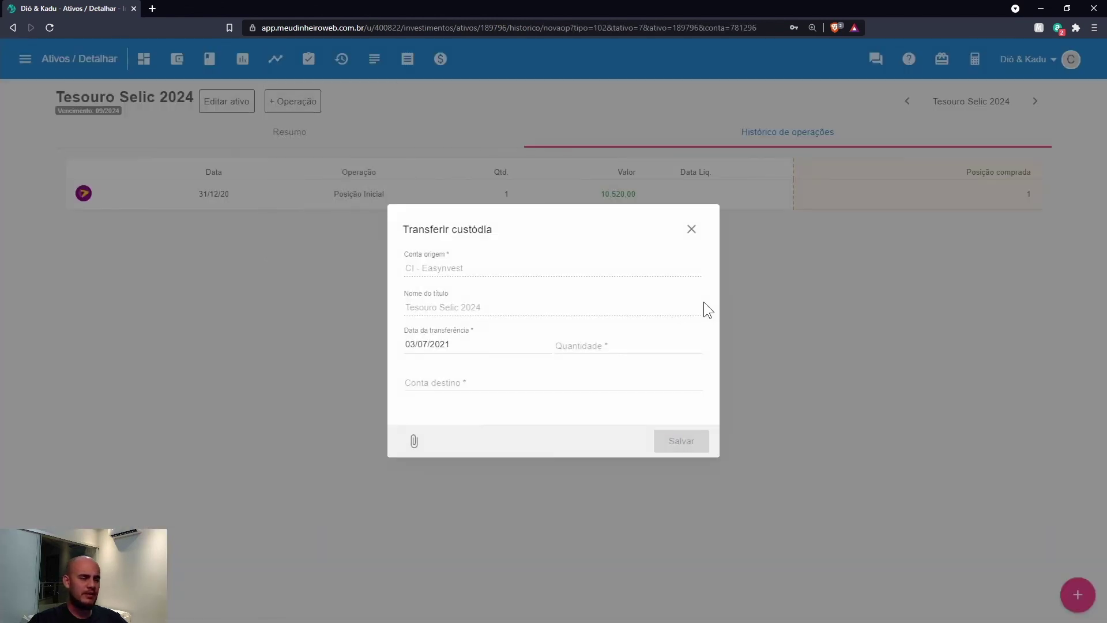
left_click(691, 230)
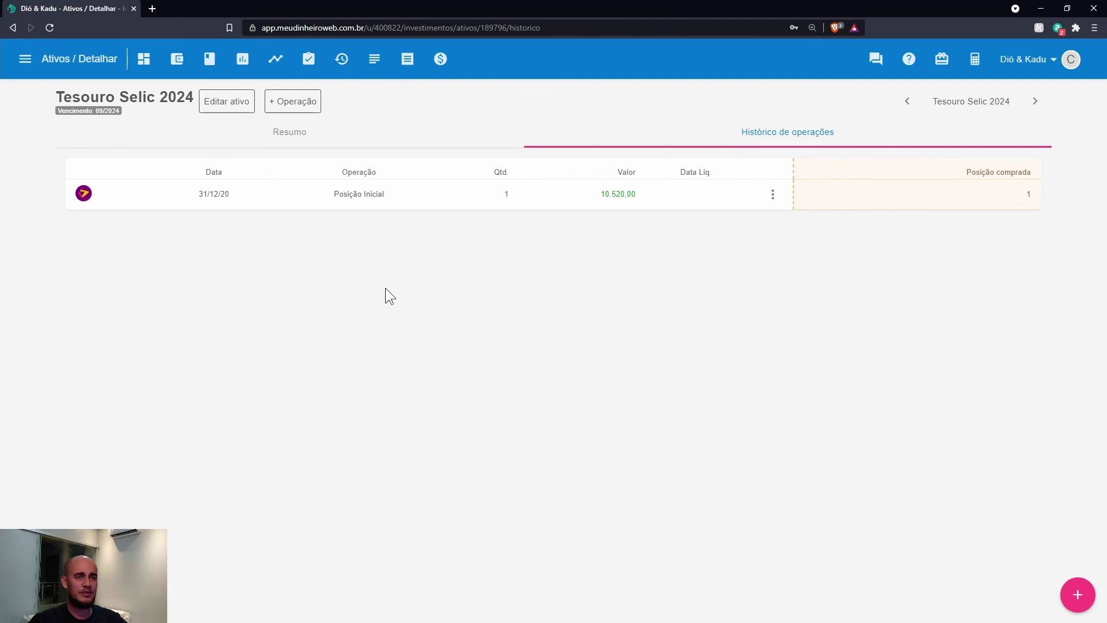
Switch to EASYNVEST FUNDO DE INVESTIMENTO MULTIMERCADO, open a new IR Come cotas operation to review its value and quota fields, and close it without saving.
left_click(991, 104)
scroll(922, 219, "down", 10)
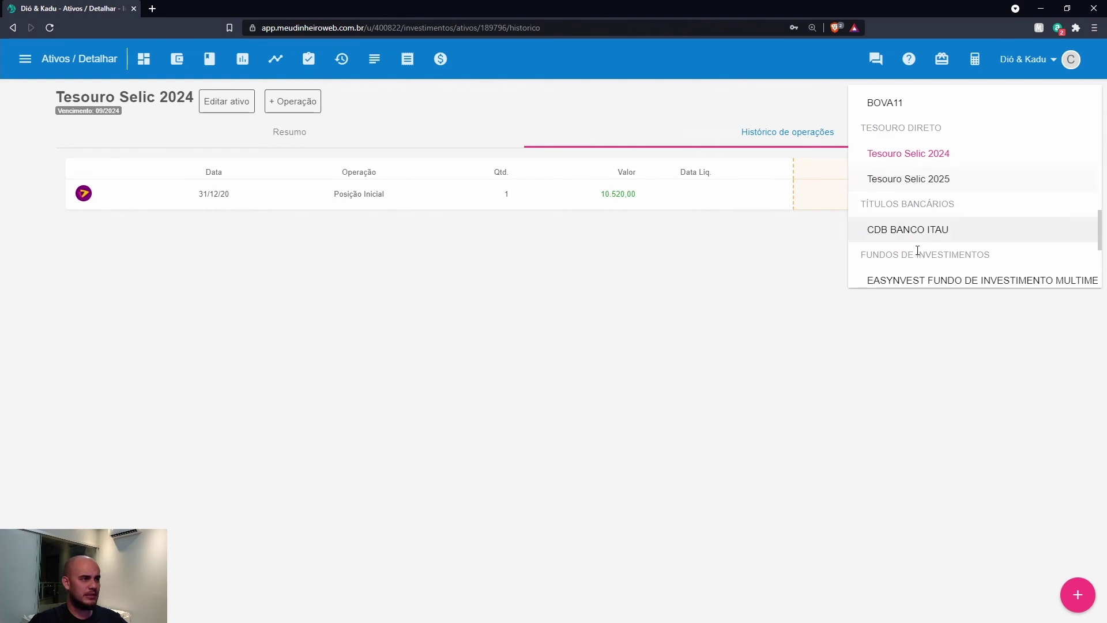
scroll(917, 245, "down", 1)
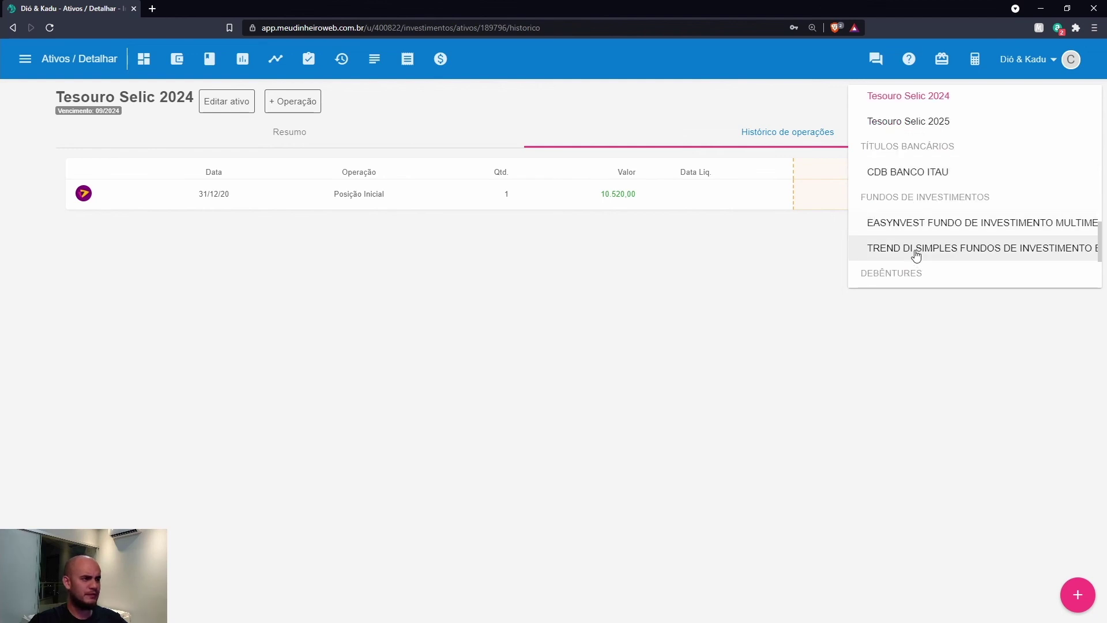
left_click(941, 229)
left_click(593, 104)
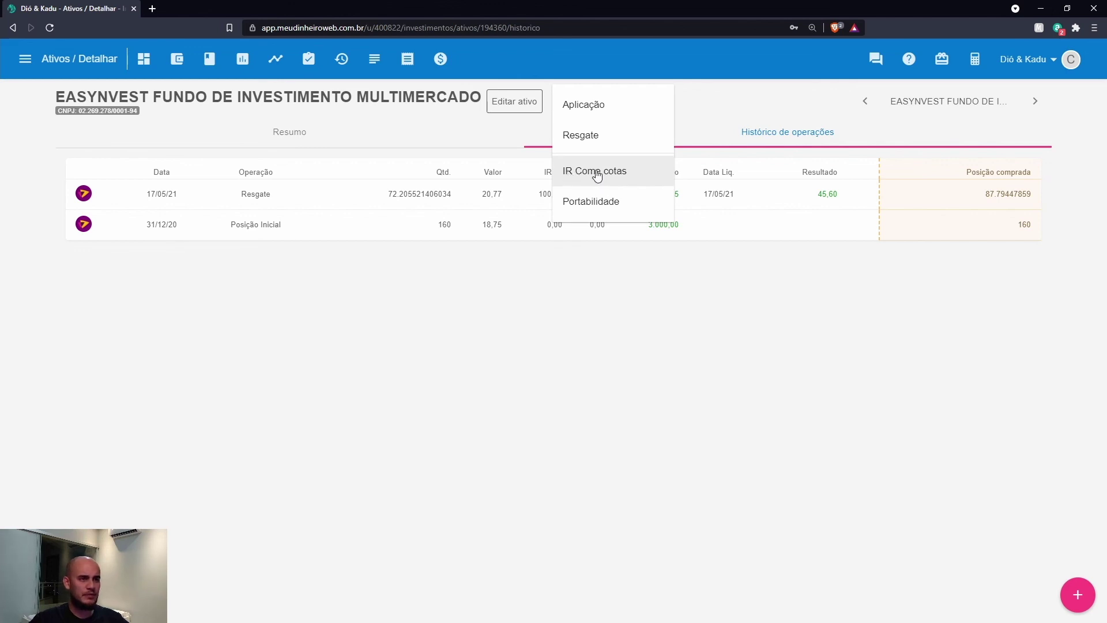
left_click(574, 180)
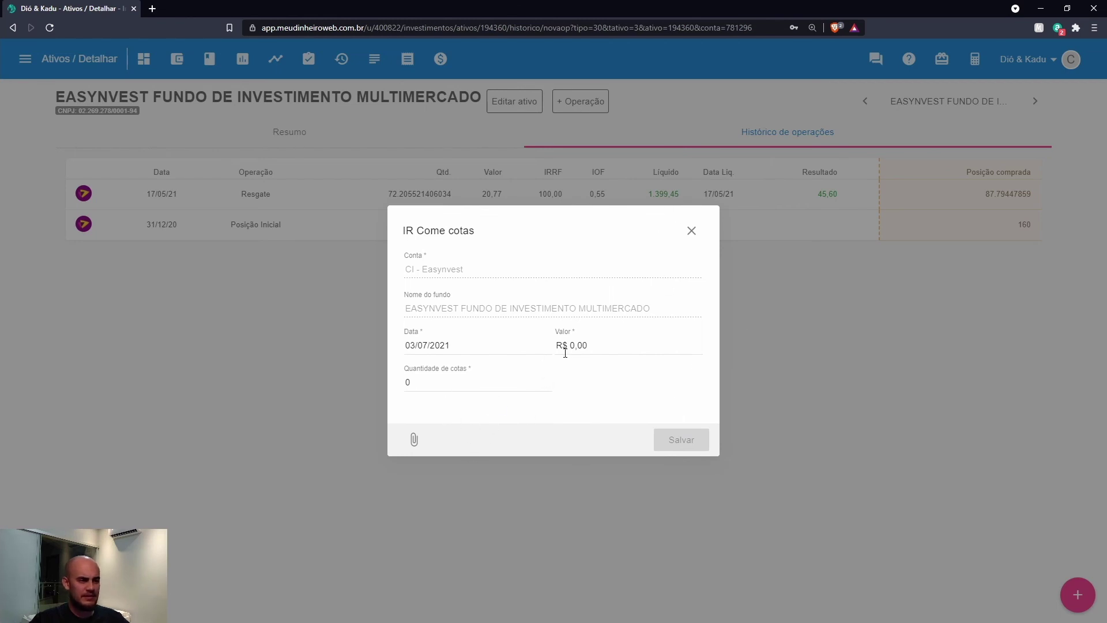
left_click(692, 231)
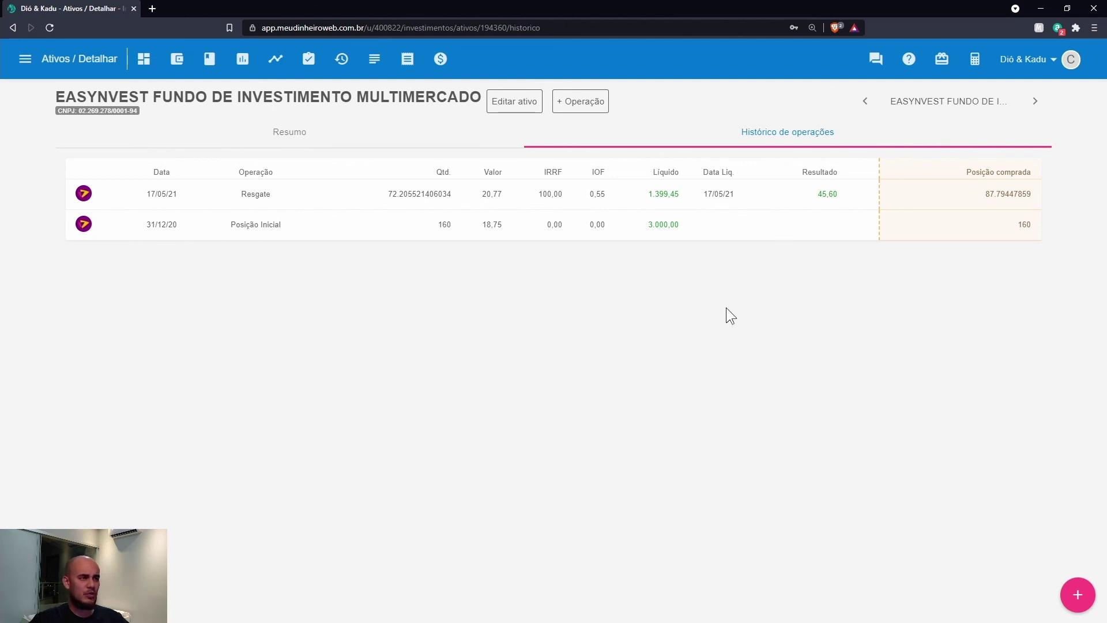
Open a new Portabilidade operation for the Easynvest fund, check the exit, destination fund and entry fields, and close it without saving.
left_click(582, 107)
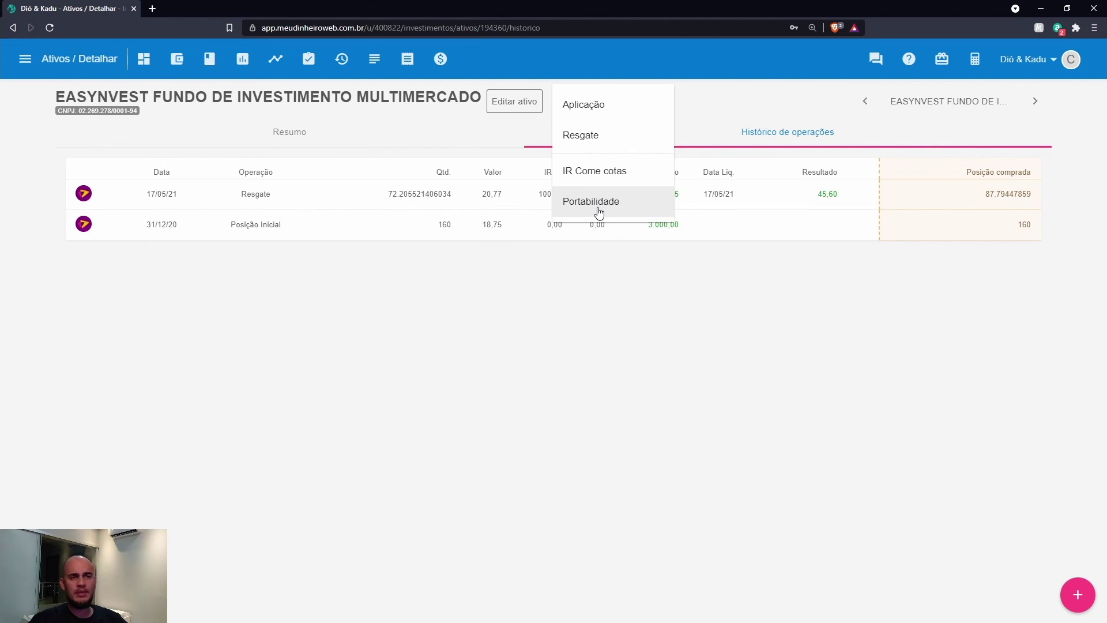
left_click(595, 204)
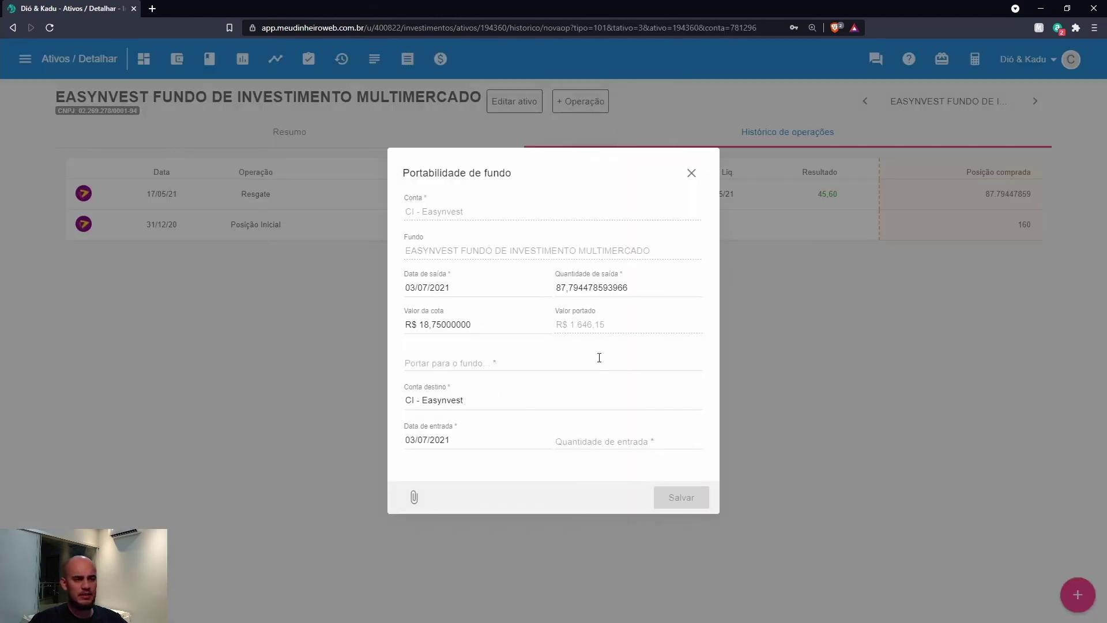
left_click(495, 368)
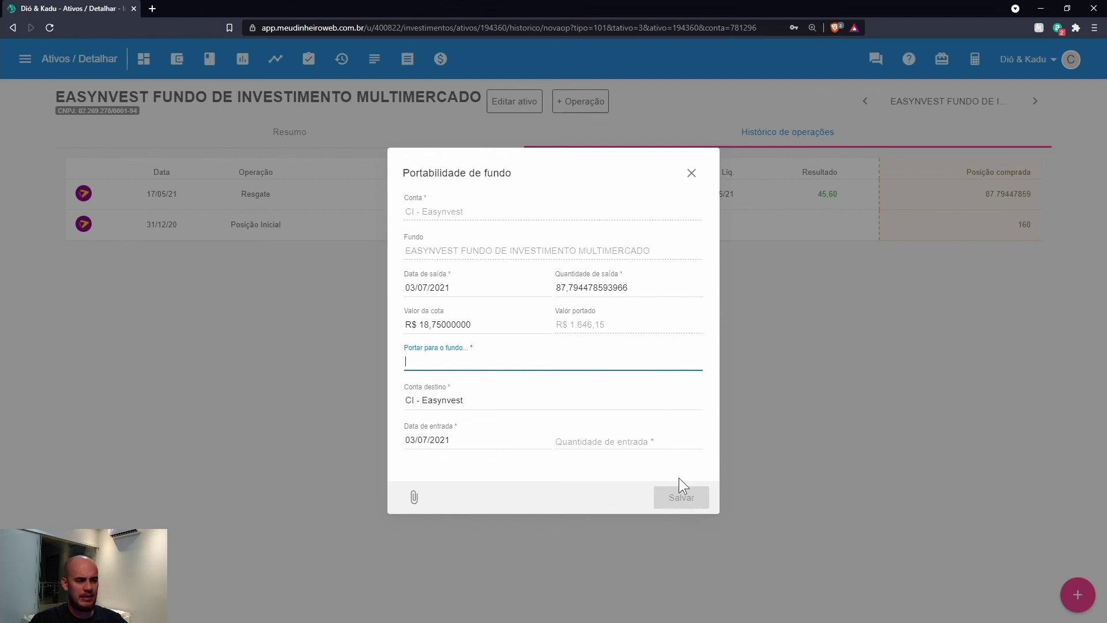
key("Escape")
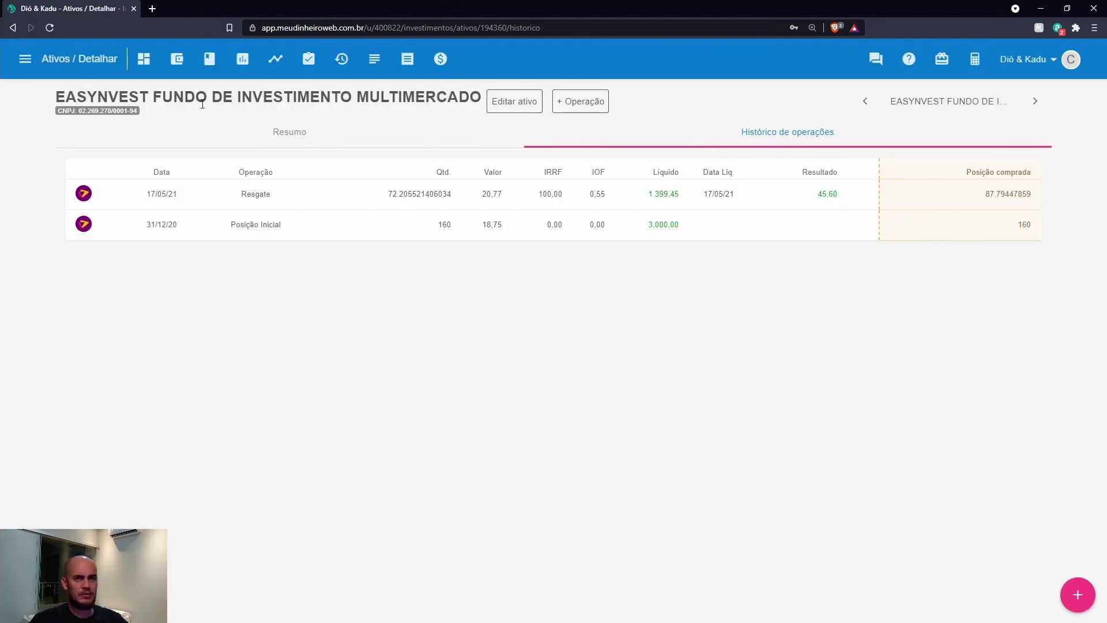
Open the list of account operations (Operações em conta) for the CI - Corretora Rico account.
left_click(1077, 594)
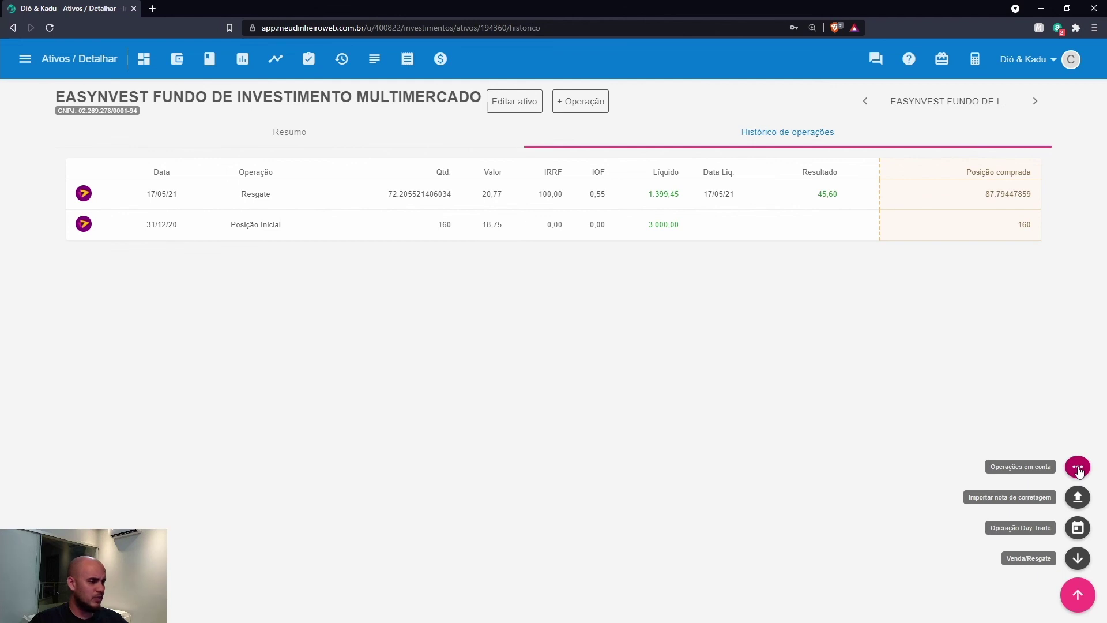
left_click(1078, 467)
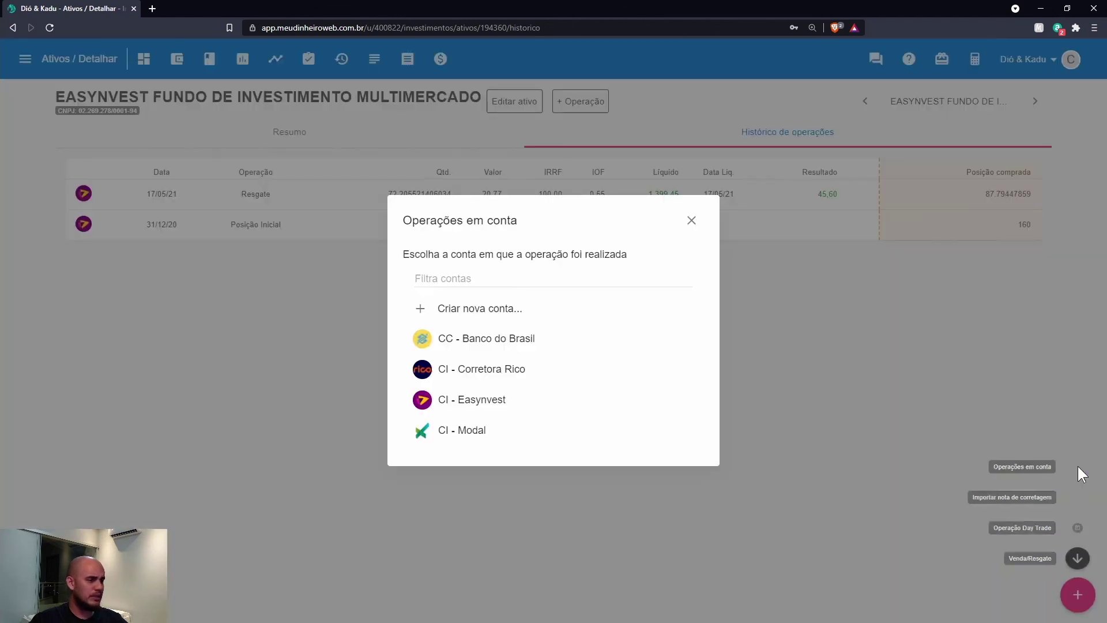
left_click(489, 377)
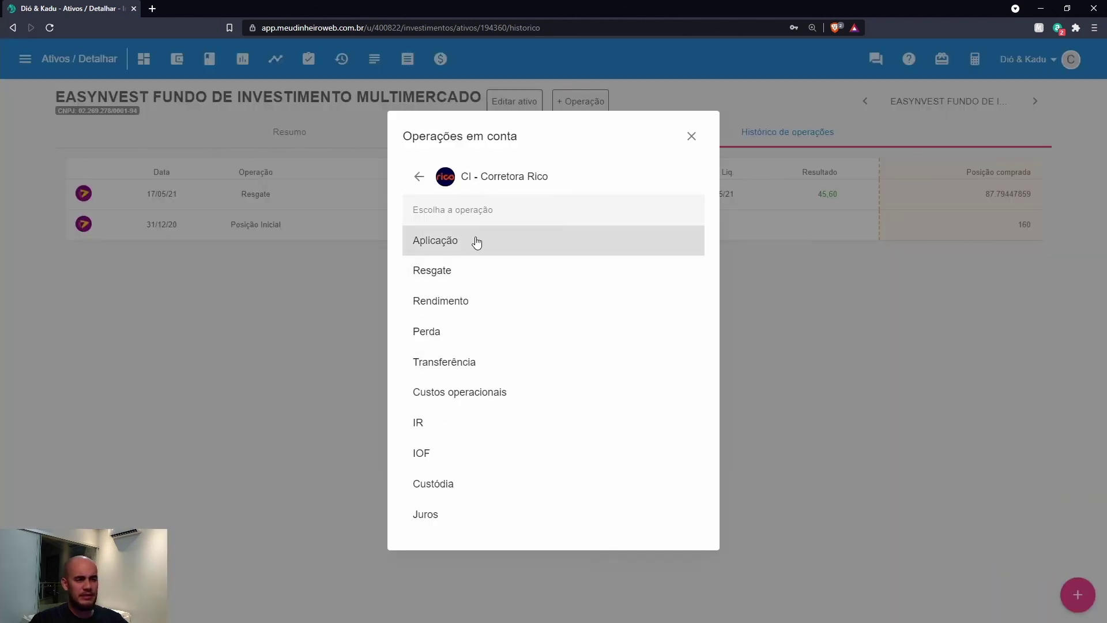